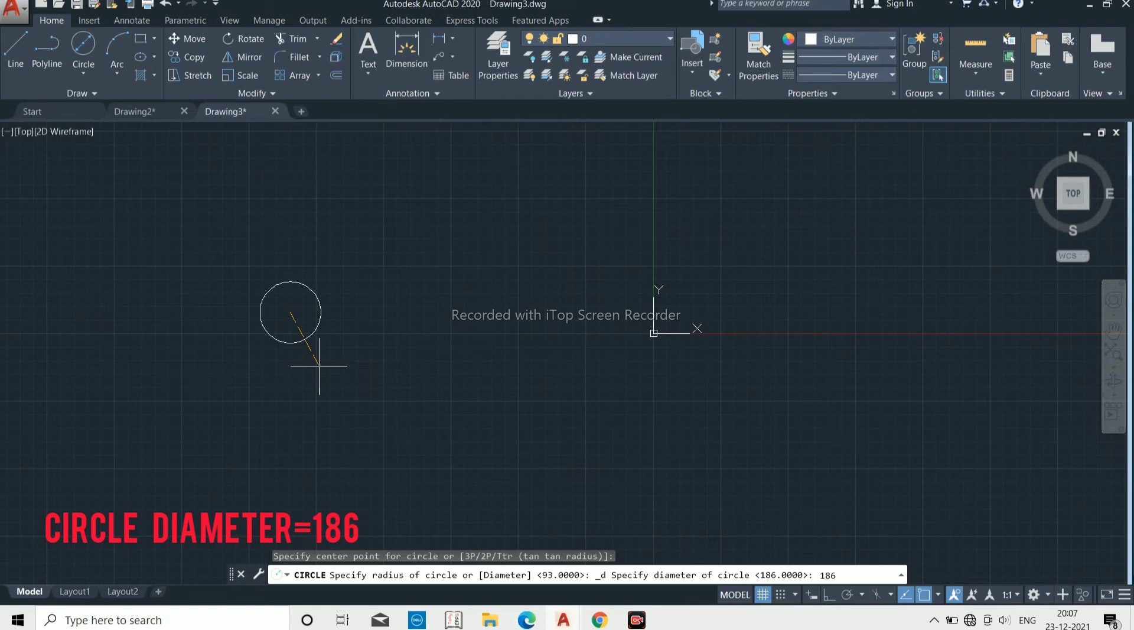
Step: Complete the 186-diameter circle and draw an 80-diameter circle on the same centre
key(Return)
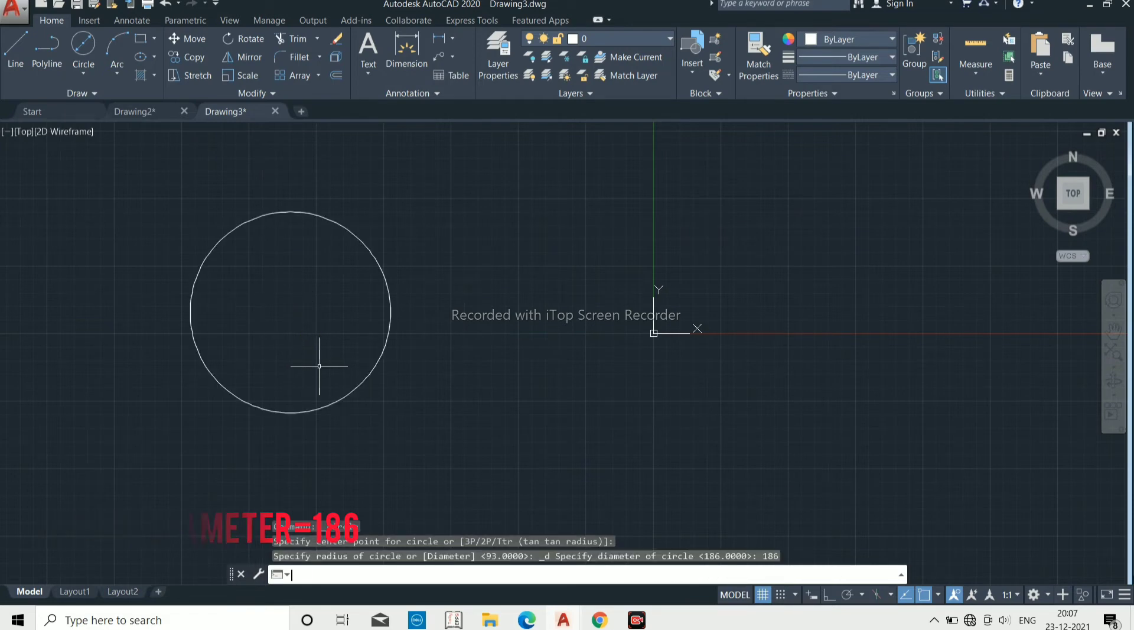
click(99, 76)
click(118, 127)
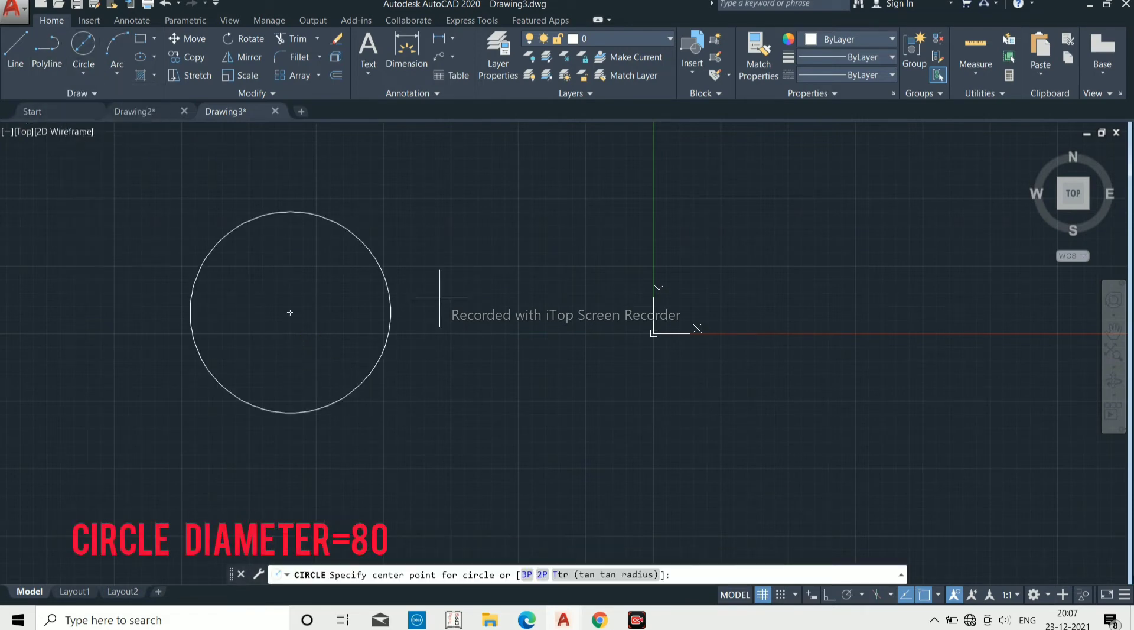
click(290, 312)
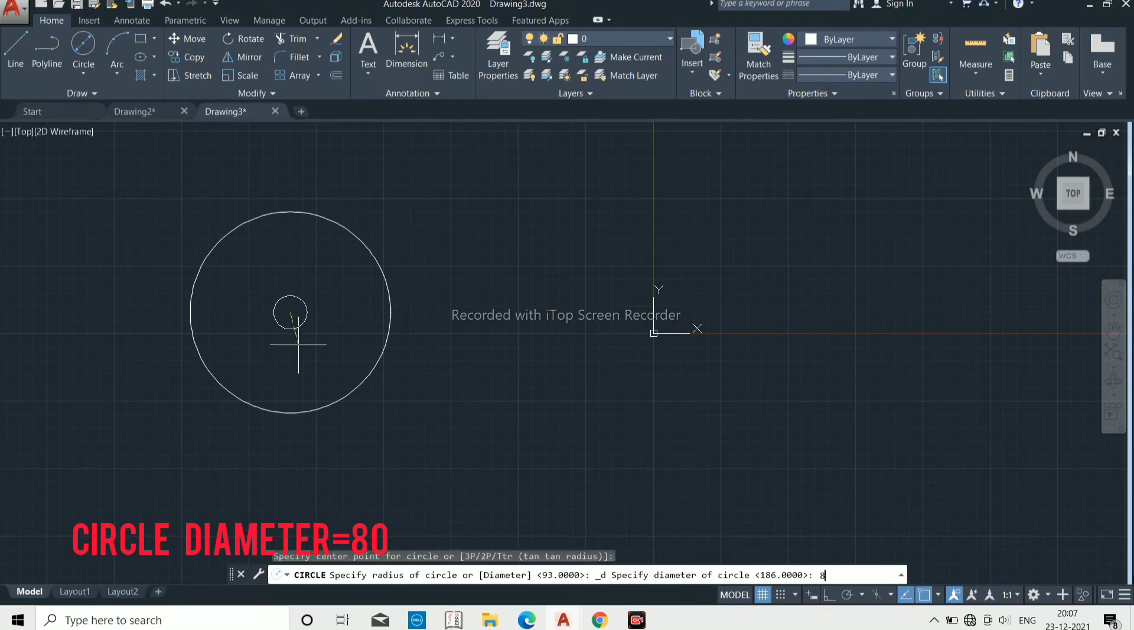
text(80)
key(Return)
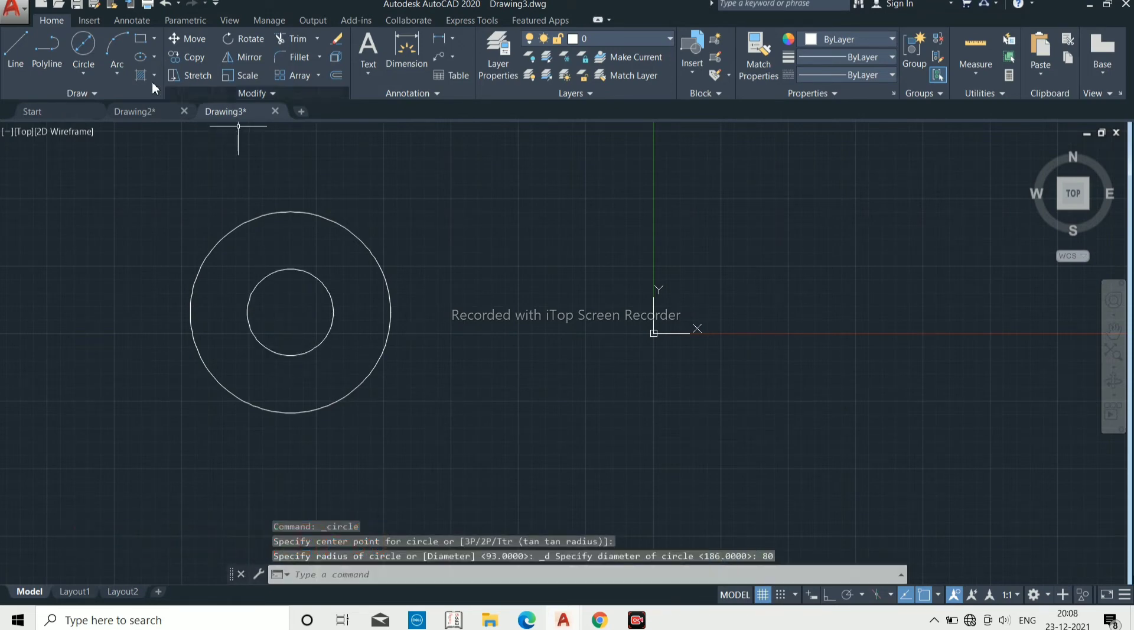
Step: Draw a third concentric circle with a diameter of 48
click(90, 75)
click(107, 123)
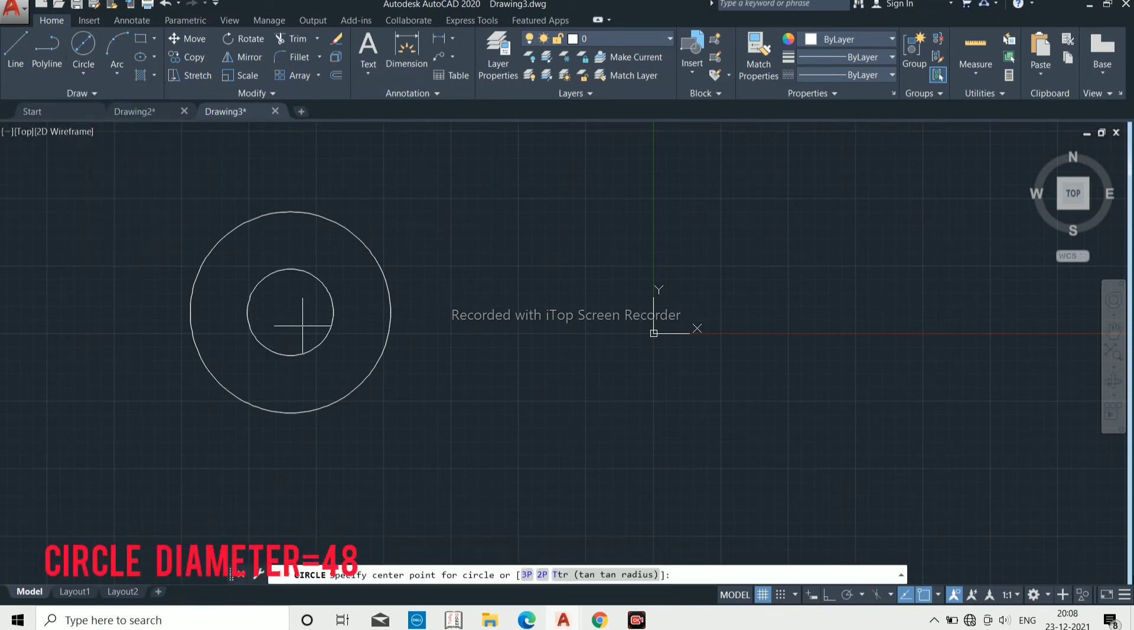
click(290, 312)
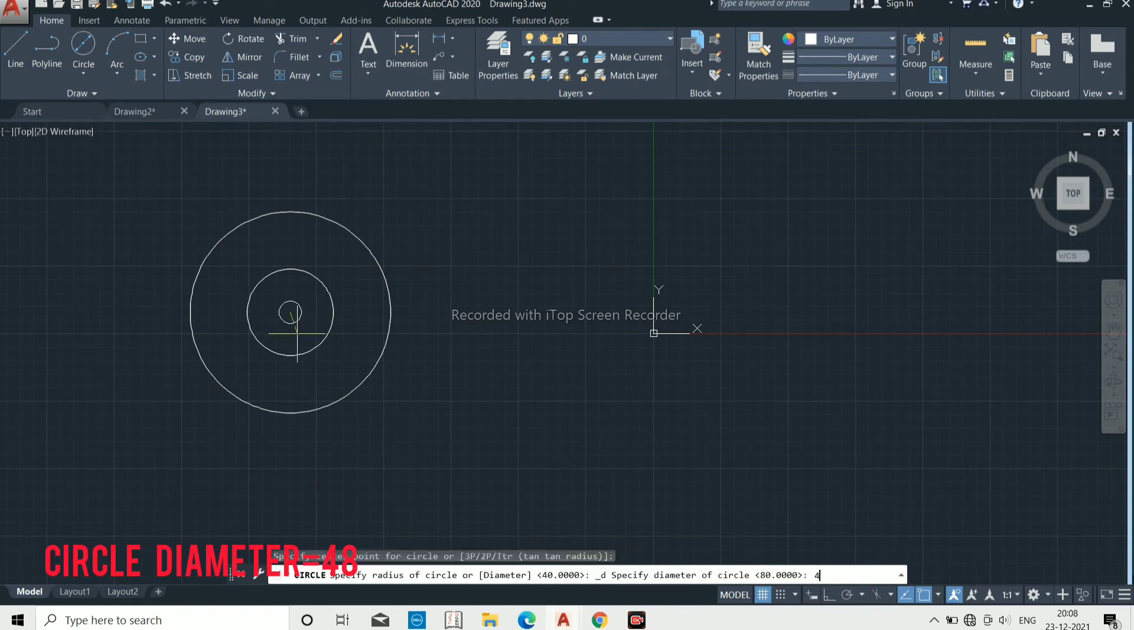
key(Return)
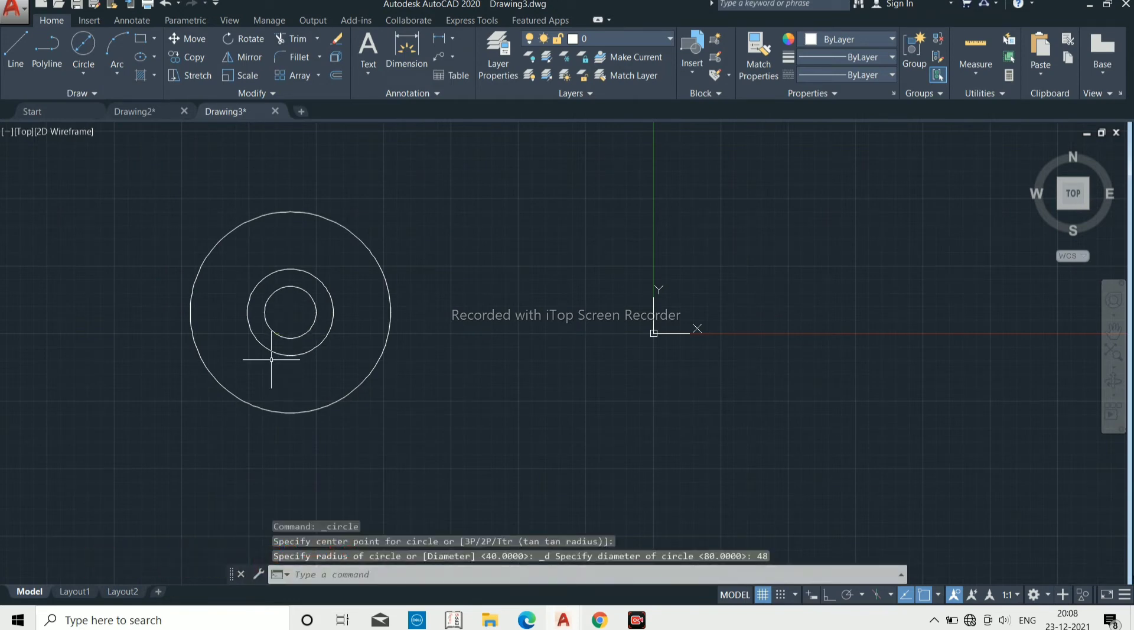
Step: Draw an 8-unit vertical line upward from the top quadrant of the 48-diameter circle
text(l)
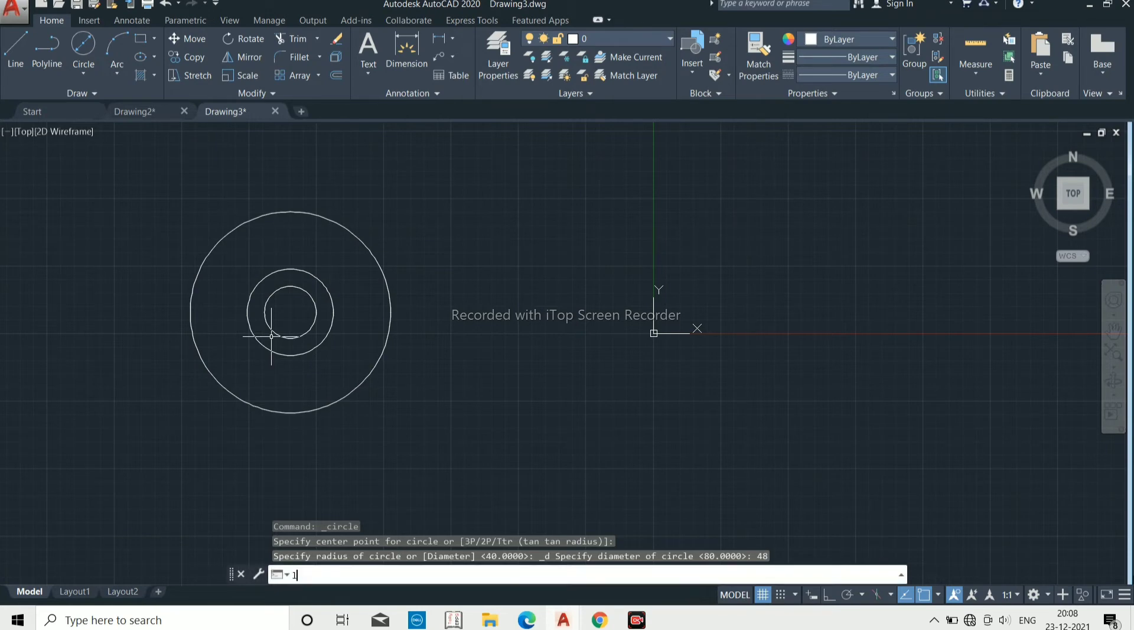
key(Return)
scroll(284, 295, up, 4)
click(302, 277)
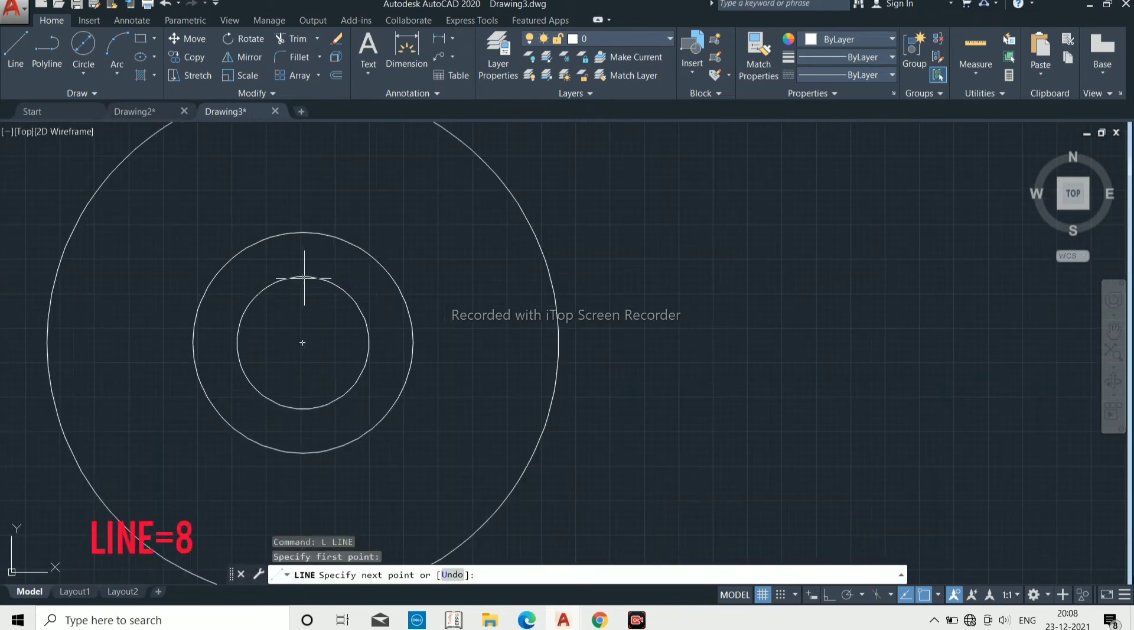
text(8)
key(Return)
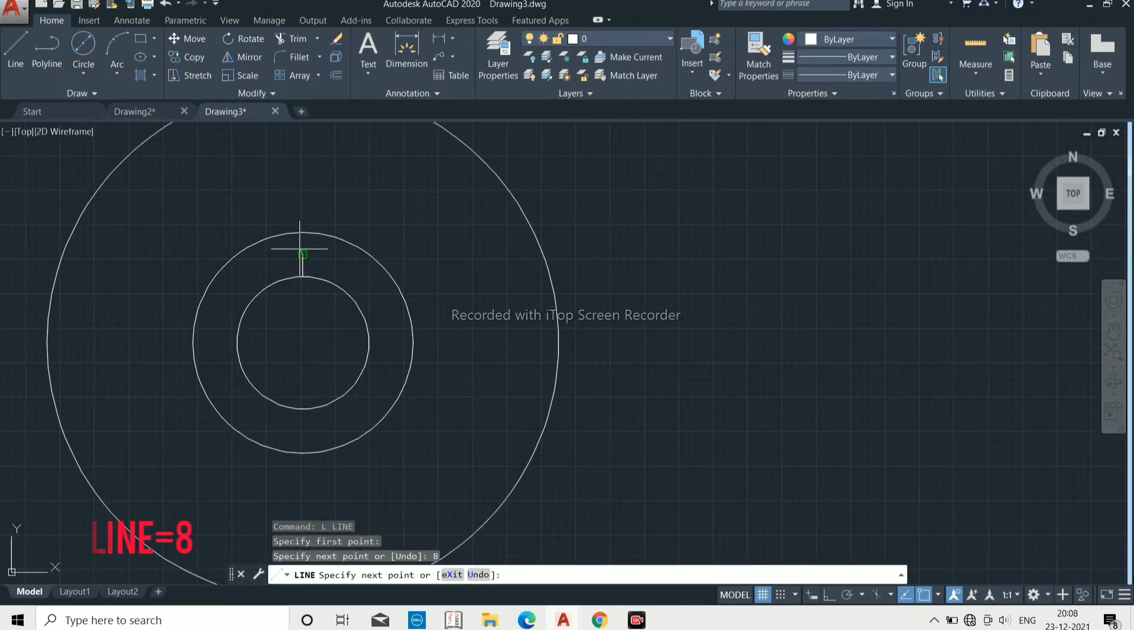
Step: With Ortho on, continue the line 9.5 units to the right and straight down across the 48-diameter circle
click(832, 596)
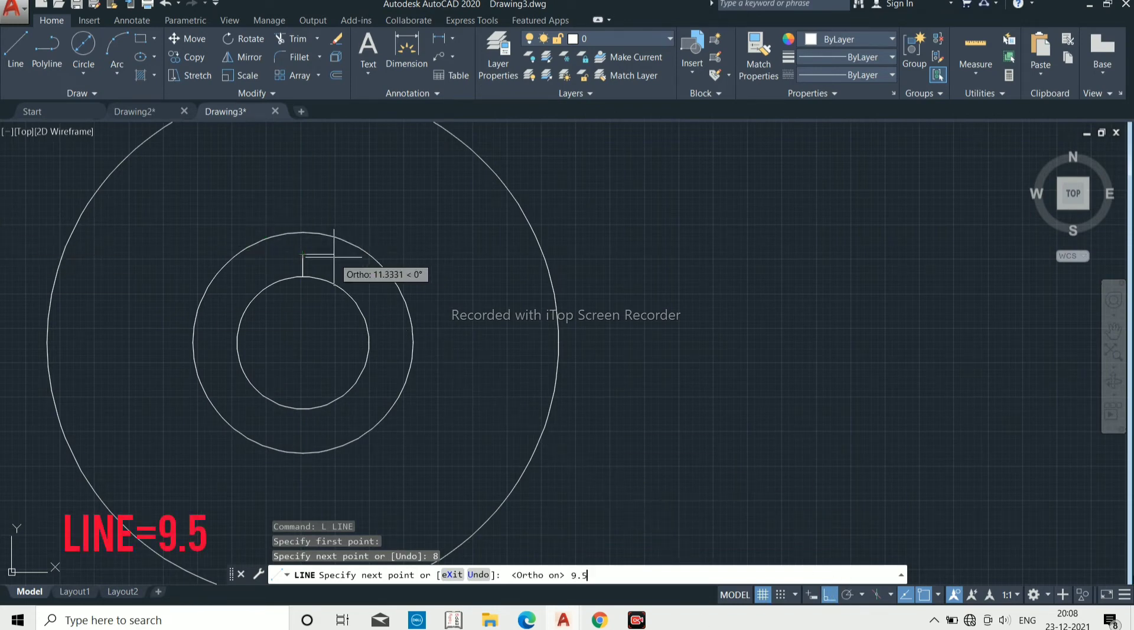
text(9.5)
key(Return)
scroll(324, 251, up, 4)
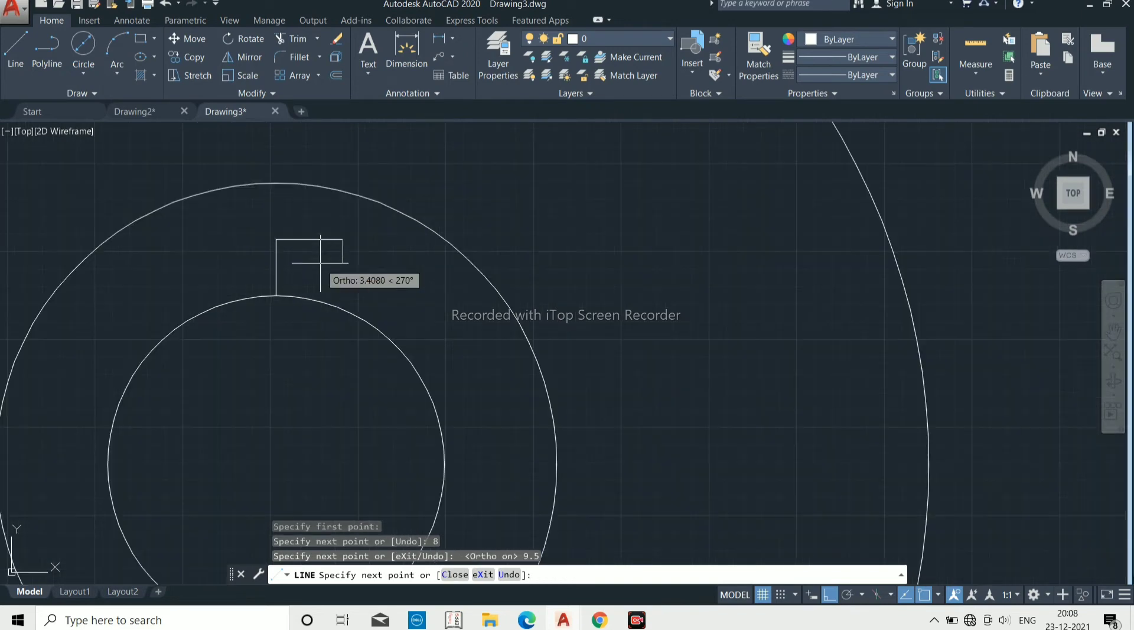
key(Return)
Step: Trim the part of the keyway's side line that extends inside the 48-diameter circle
text(tr)
key(Return)
key(Return)
click(342, 331)
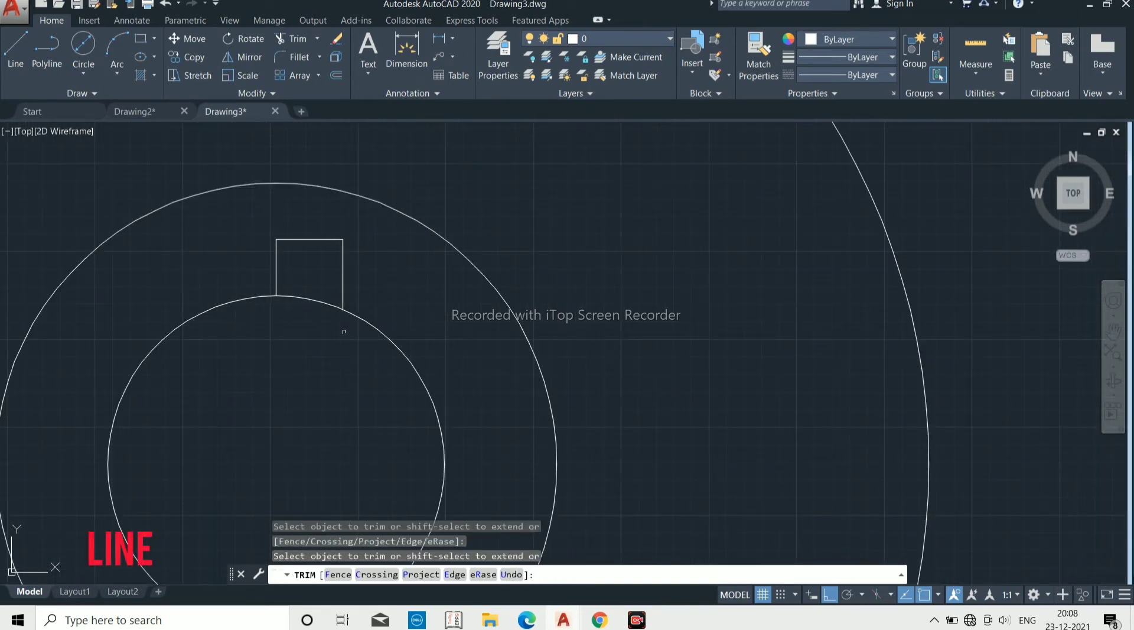
key(Return)
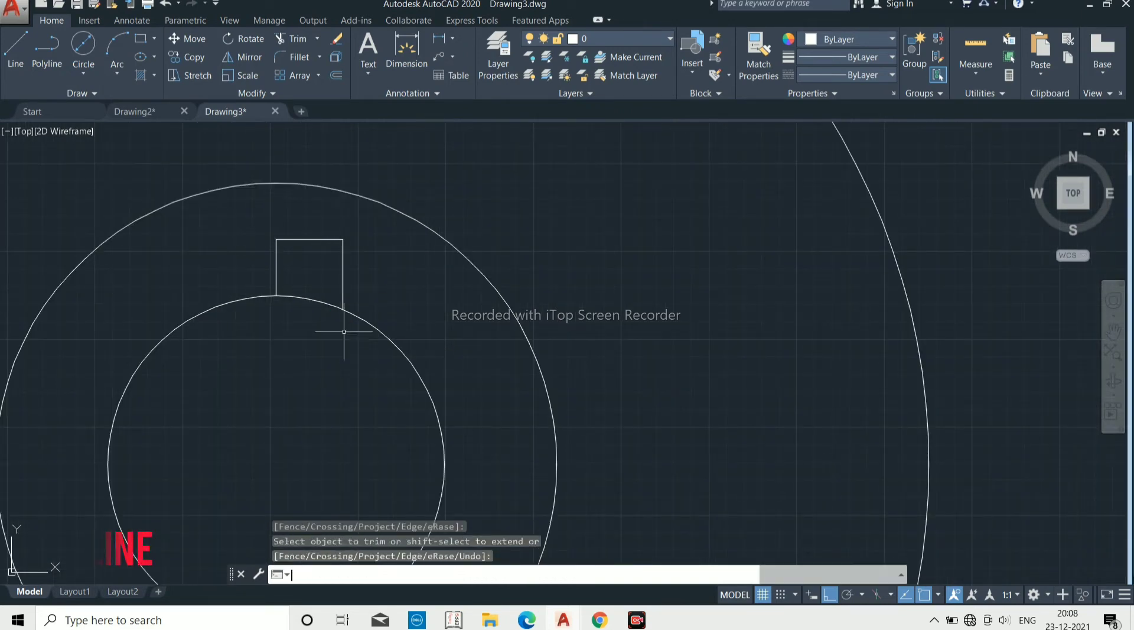
Step: Mirror the three half-keyway lines about the vertical 8-unit line, keeping the originals
click(242, 57)
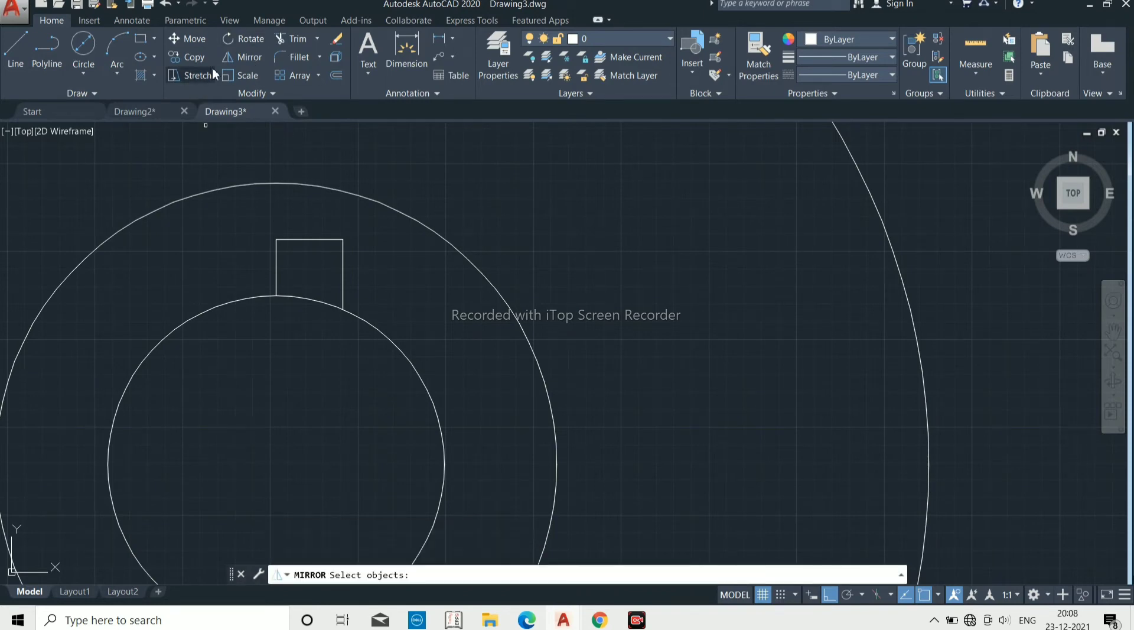
click(347, 284)
click(256, 239)
key(Return)
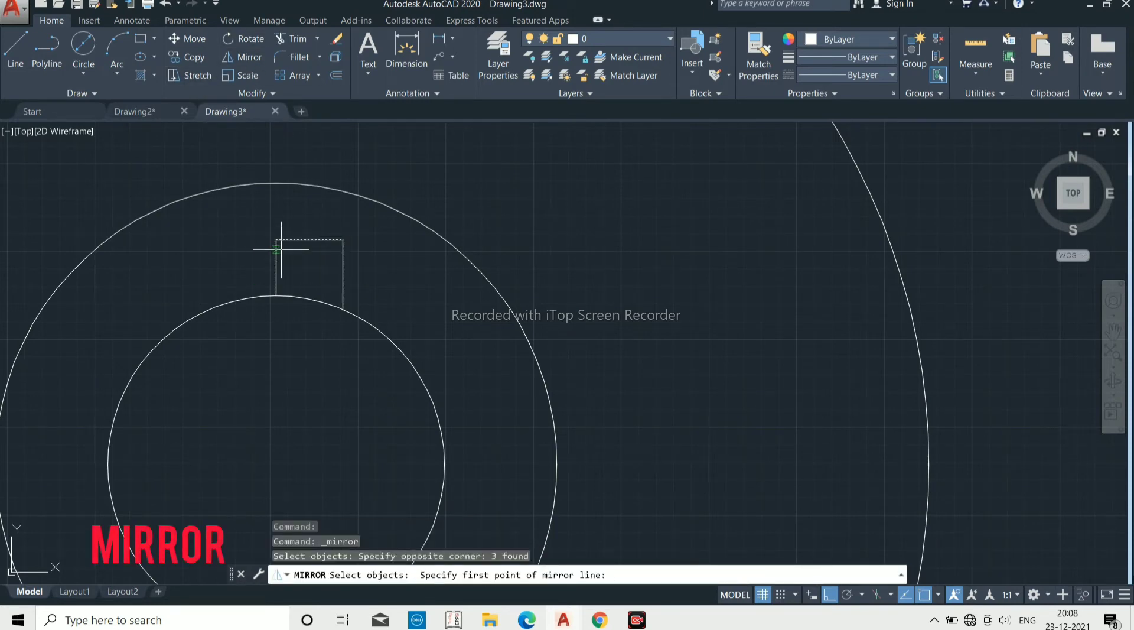
click(276, 240)
click(276, 296)
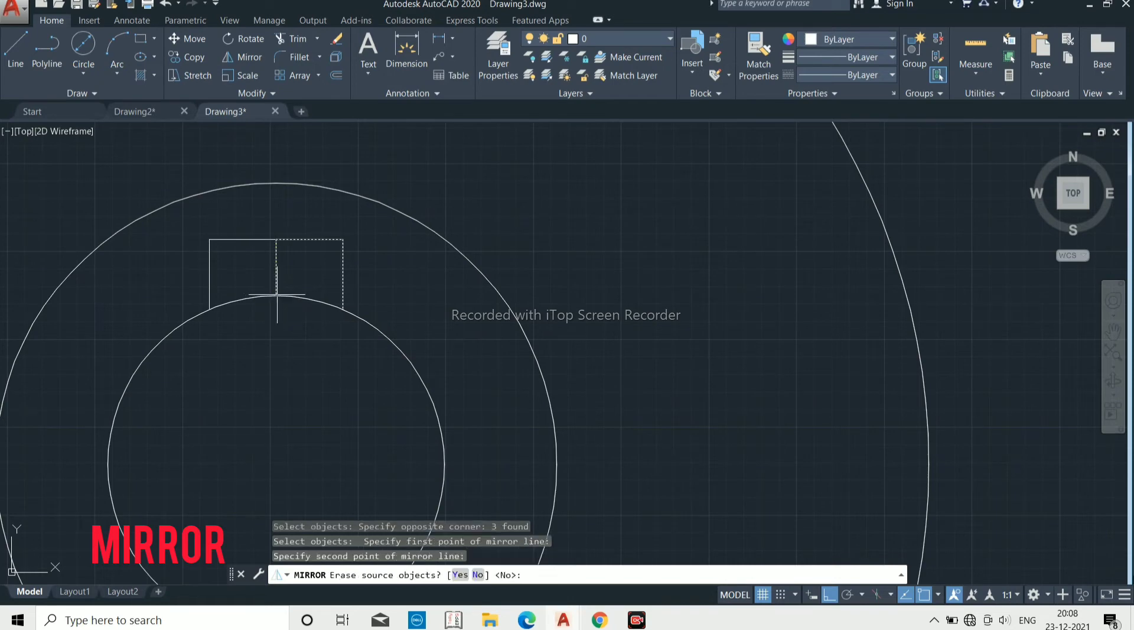
key(Return)
Step: Trim the inner circle's arc between the keyway sides and delete the keyway's overlapping centre lines
text(tr)
key(Return)
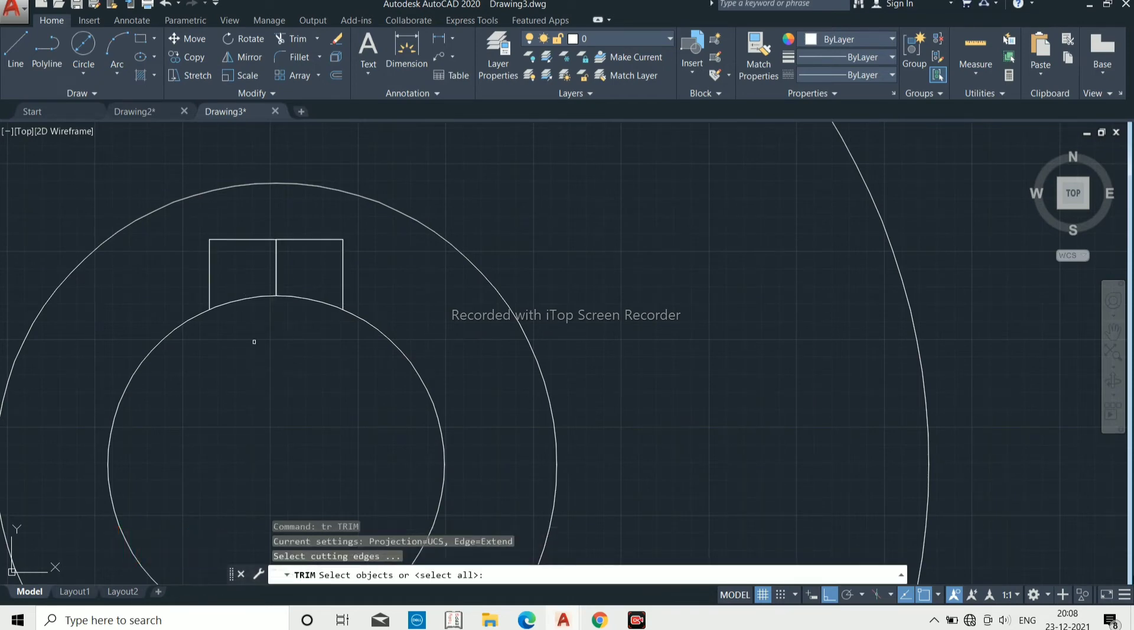
key(Return)
click(256, 296)
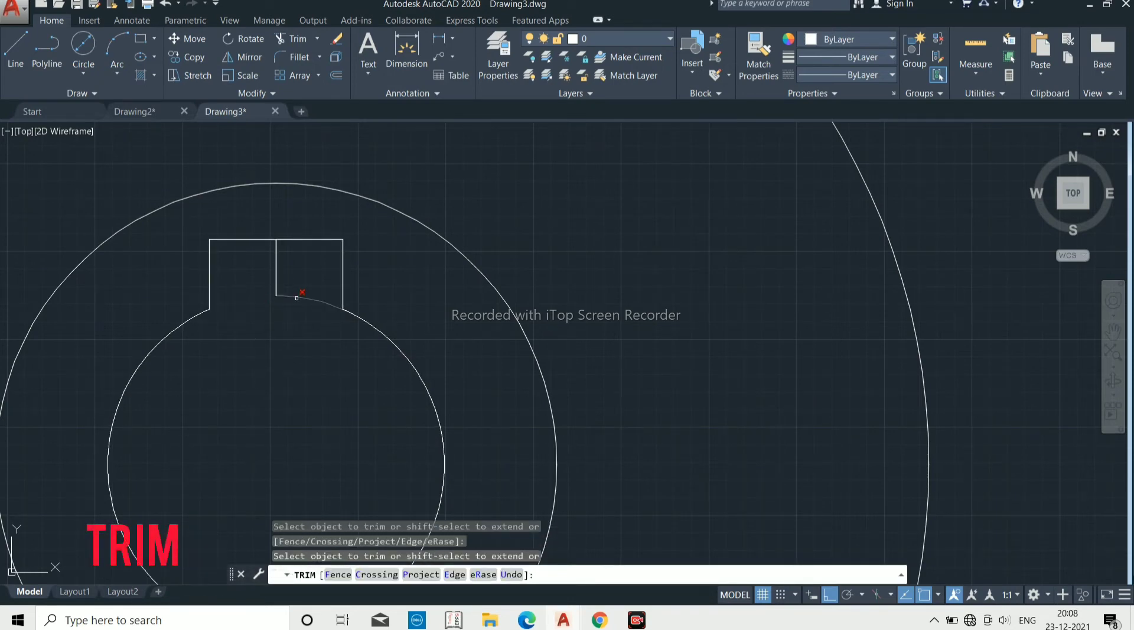
key(Return)
click(292, 298)
click(266, 284)
key(Delete)
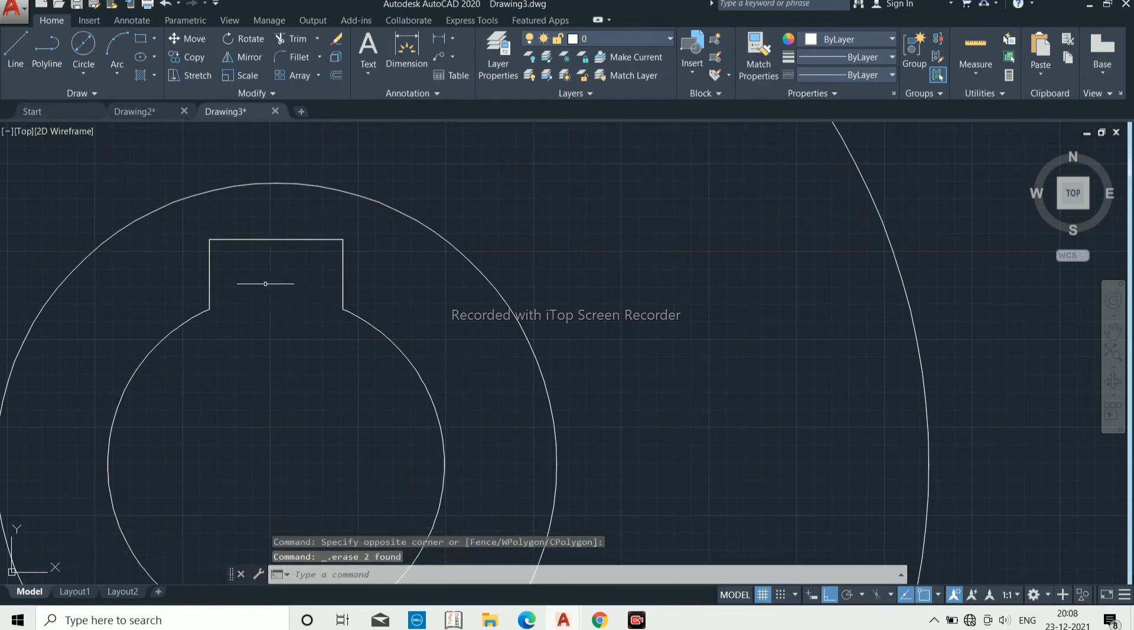
Step: Join the keyway lines and the inner arc into one polyline, selecting the whole drawing
scroll(260, 283, down, 8)
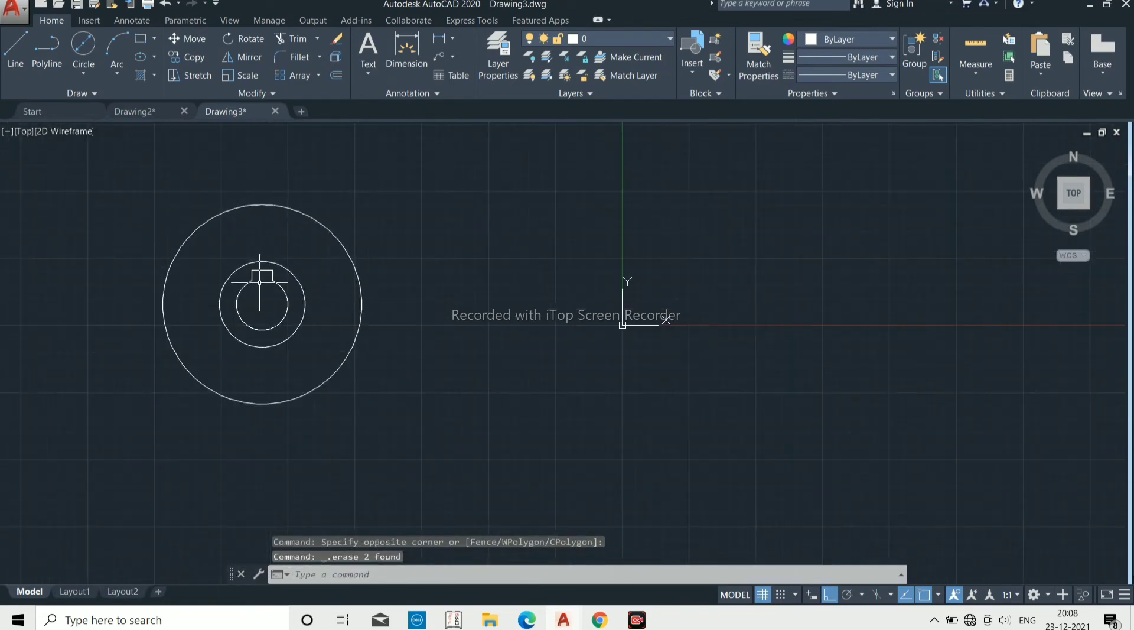
text(jo)
key(Return)
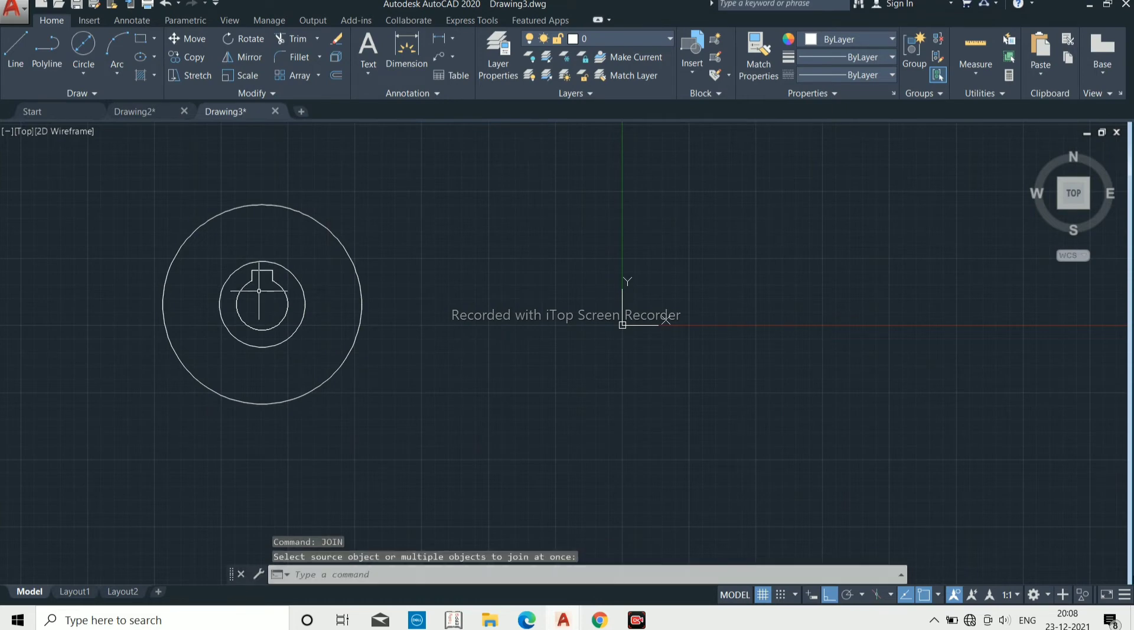
click(362, 417)
click(77, 233)
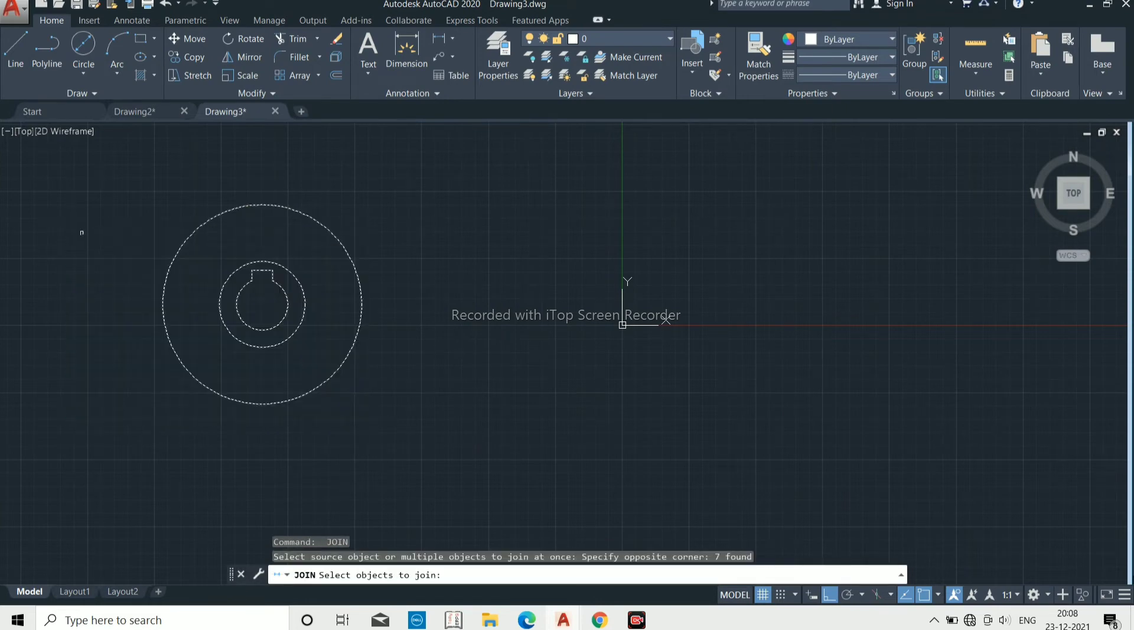
key(Return)
Step: Draw an 8-unit vertical line downward from the top quadrant of the 186-diameter circle
scroll(231, 272, up, 2)
text(l)
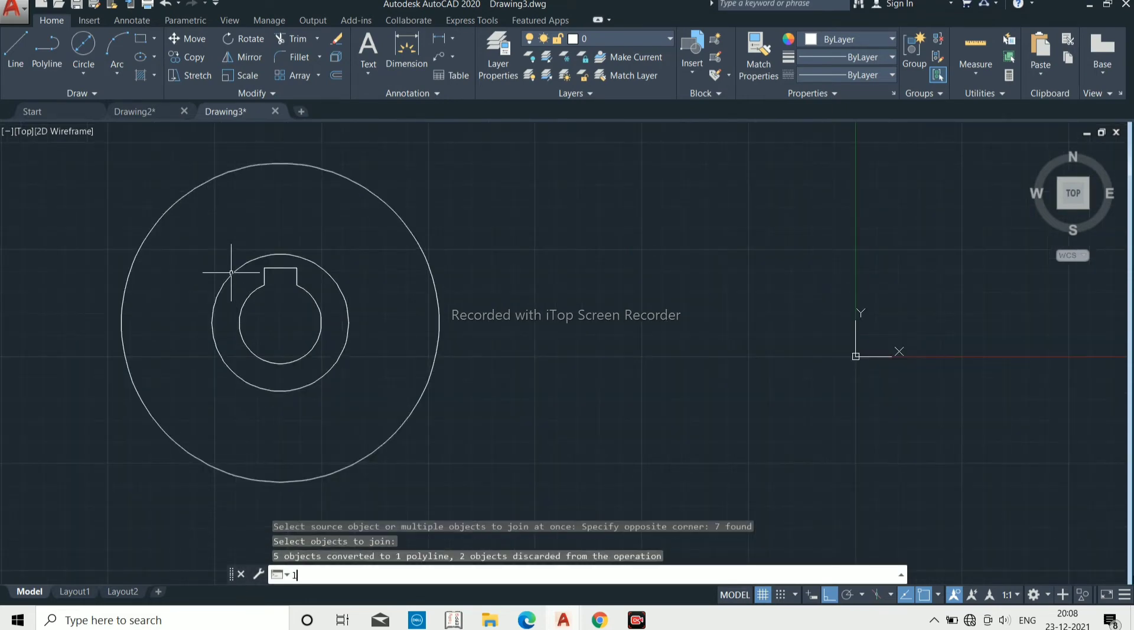
key(Return)
click(280, 163)
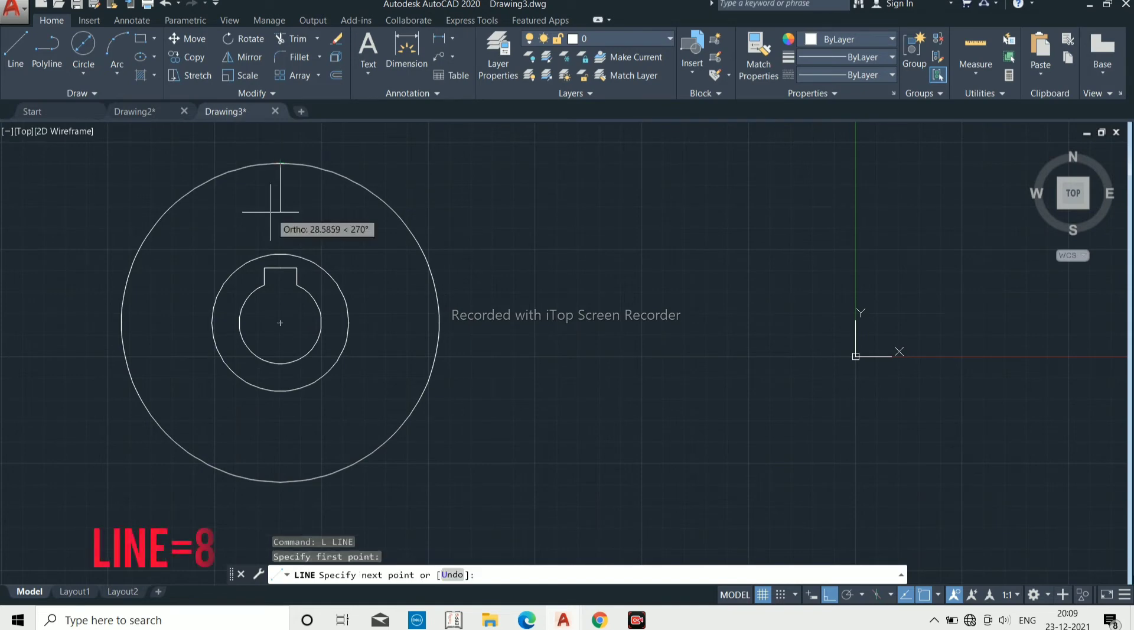
text(8)
key(Return)
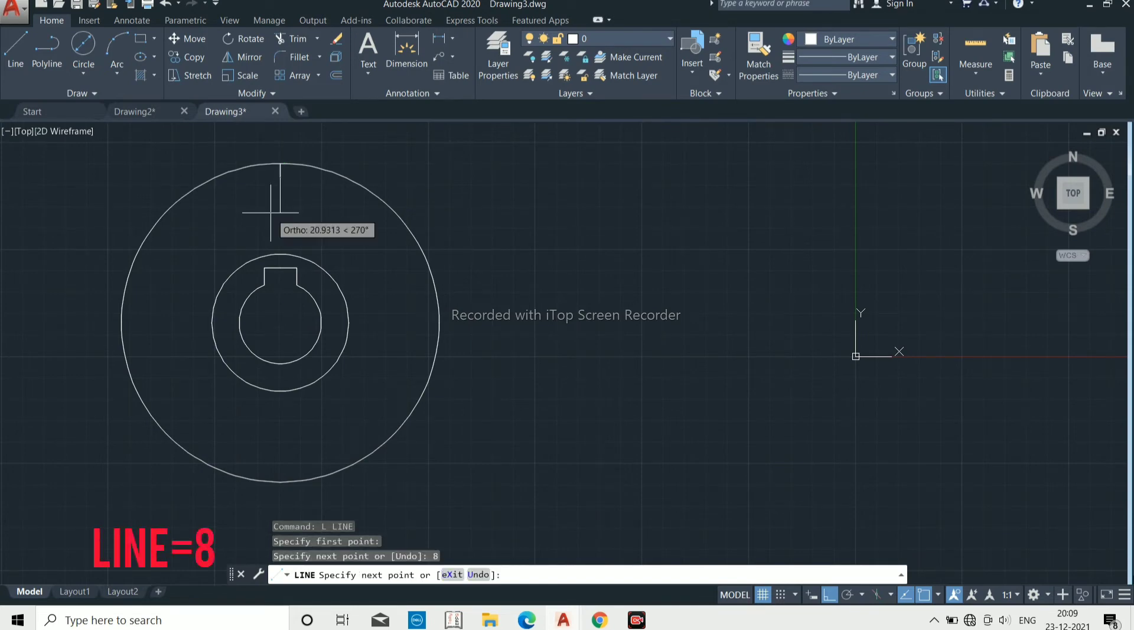
key(Return)
Step: Draw a two-point circle 33 in diameter, extending downward from the lower end of the short 8-unit line
click(84, 75)
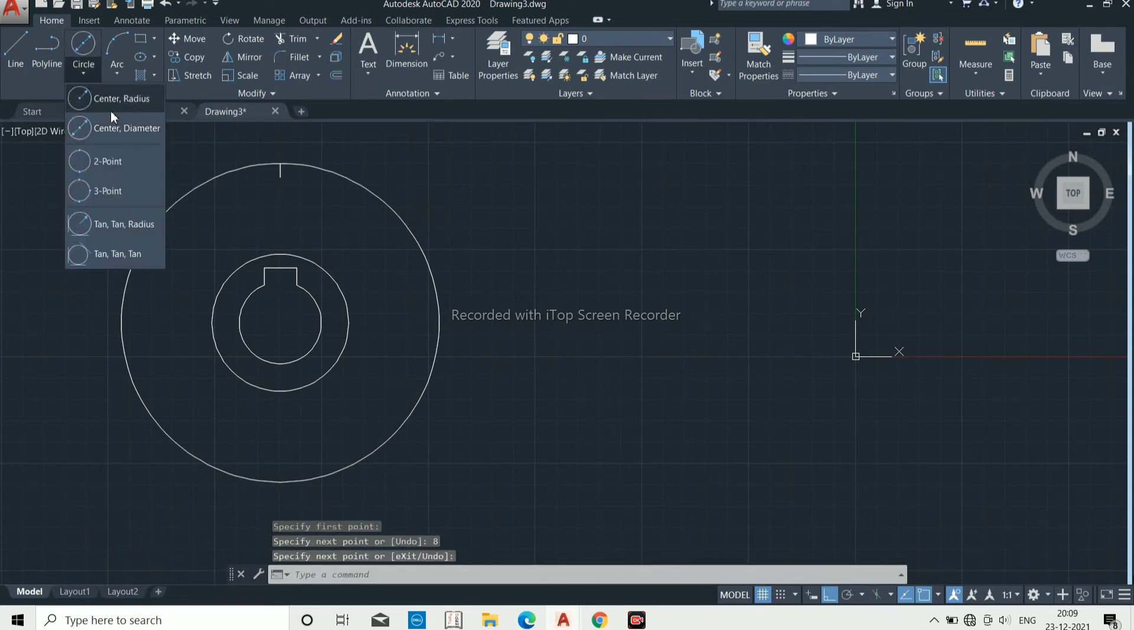
click(112, 154)
scroll(319, 174, up, 2)
click(256, 179)
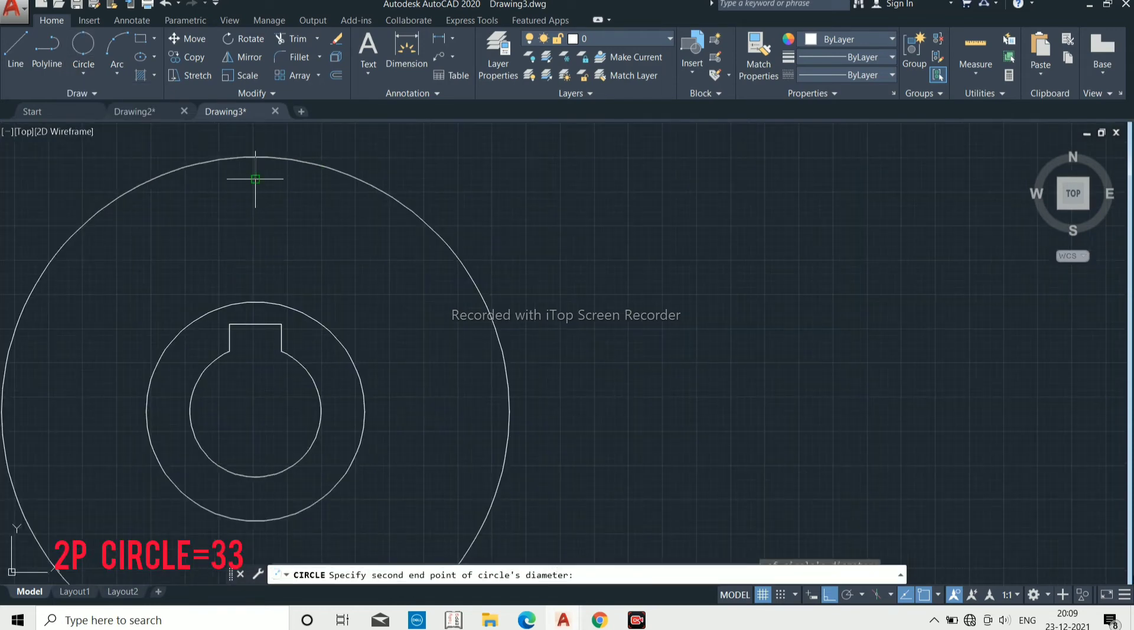
text(3)
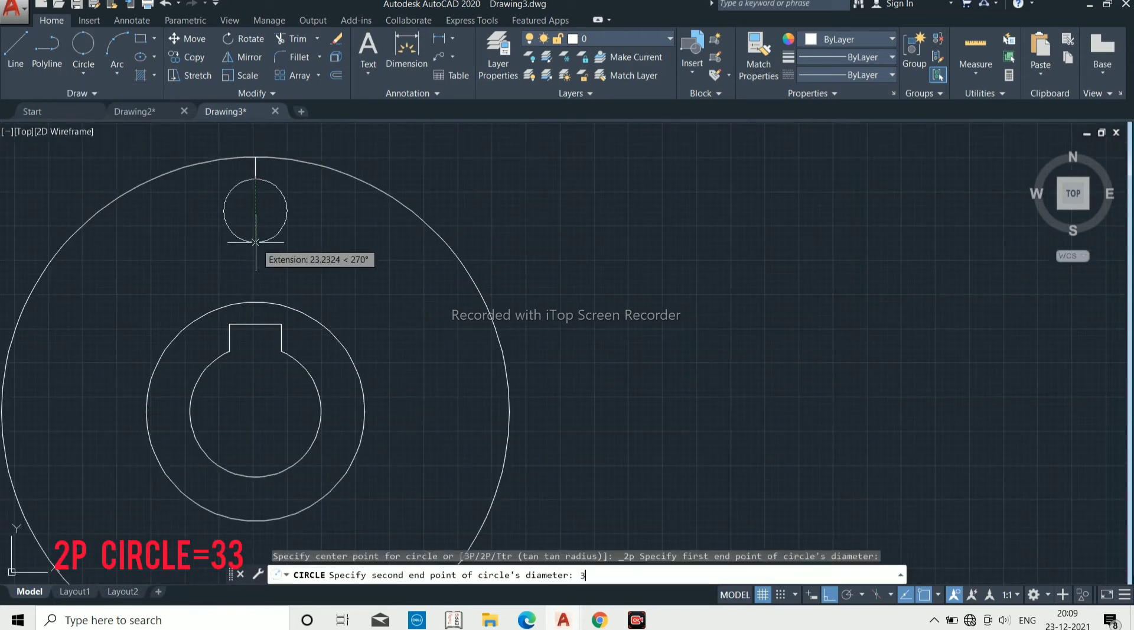
text(3)
key(Return)
Step: Create a polar array of the 33-diameter circle with 4 items around the centre of the concentric circles
middle_drag(256, 242, 263, 260)
click(319, 77)
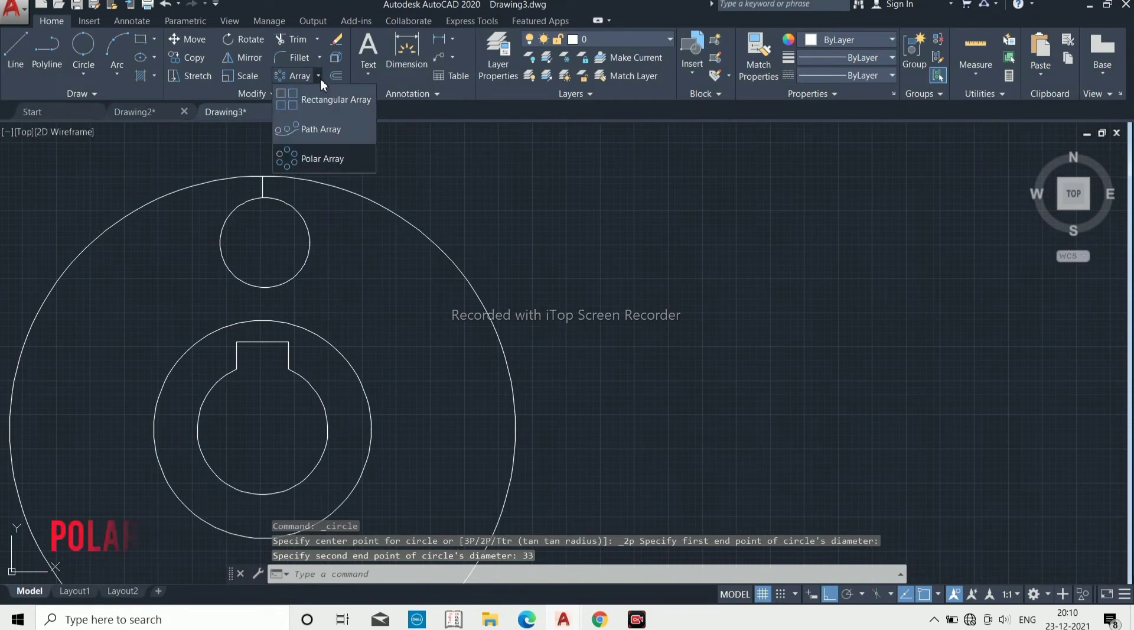
click(323, 159)
scroll(332, 168, down, 2)
click(308, 228)
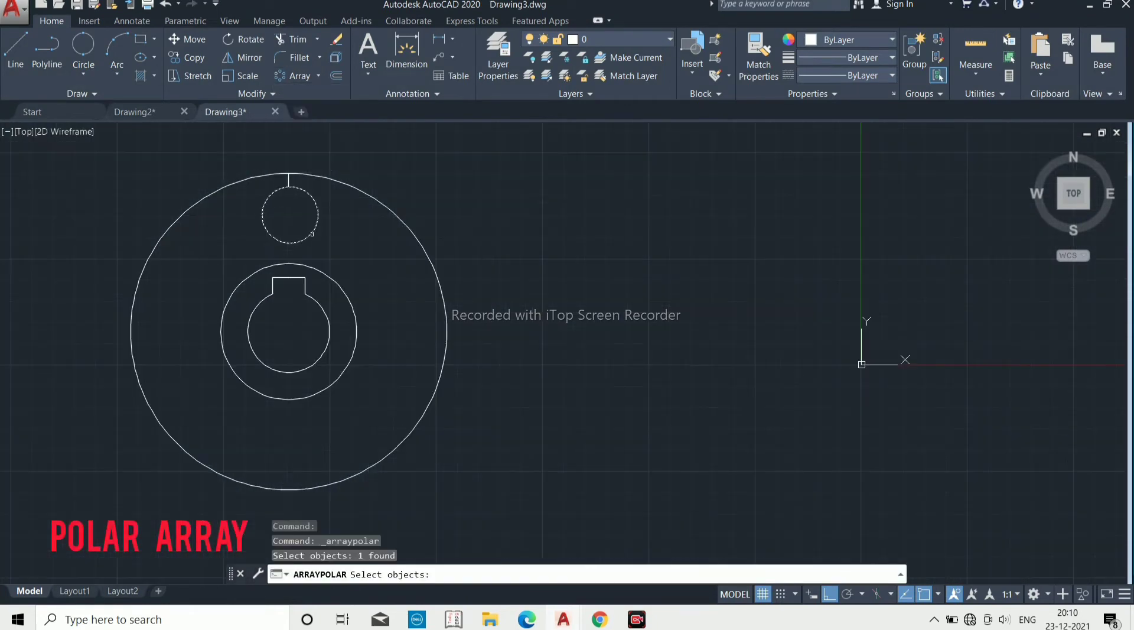
key(Return)
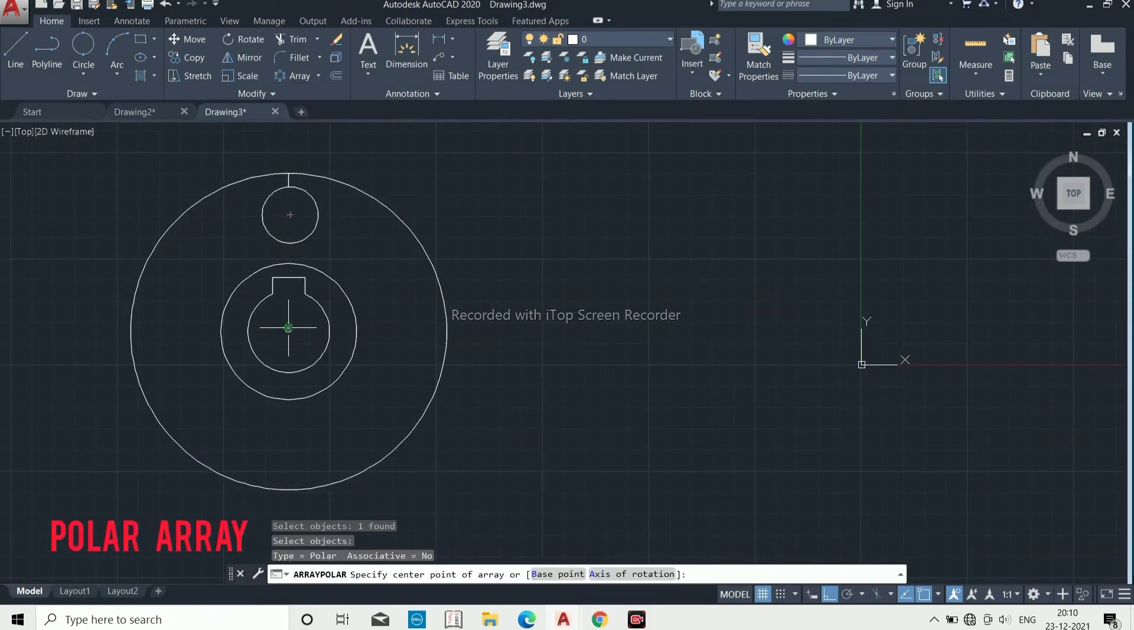
click(288, 327)
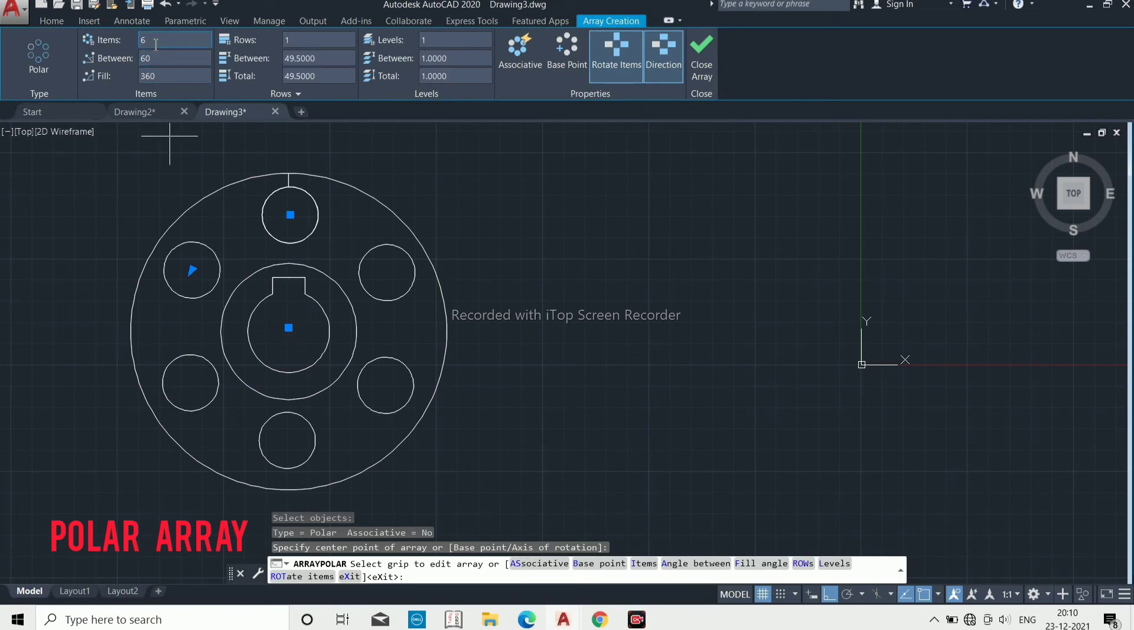
key(Return)
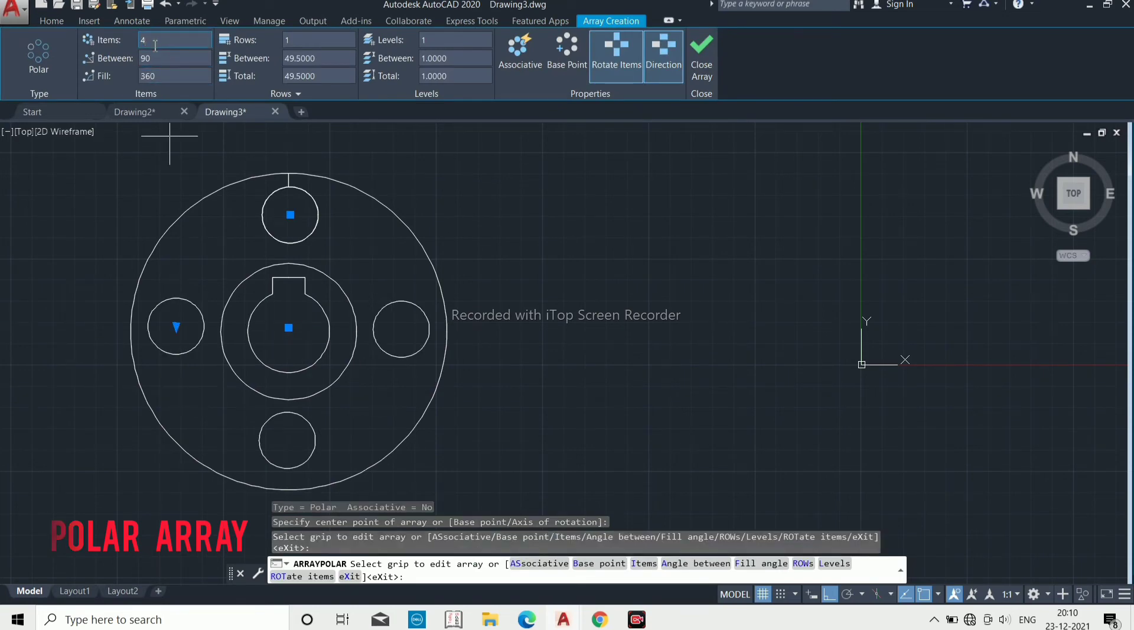
key(Escape)
key(Escape)
key(Escape)
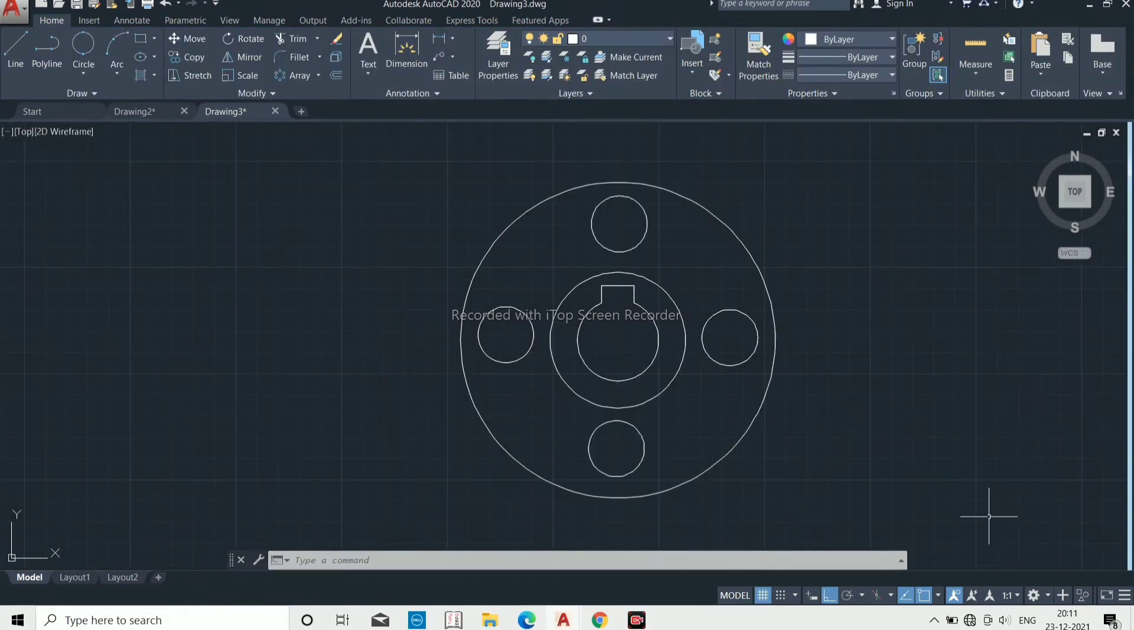
Step: Switch to the 3D Modeling workspace and show the drawing in the SE Isometric view
click(1034, 595)
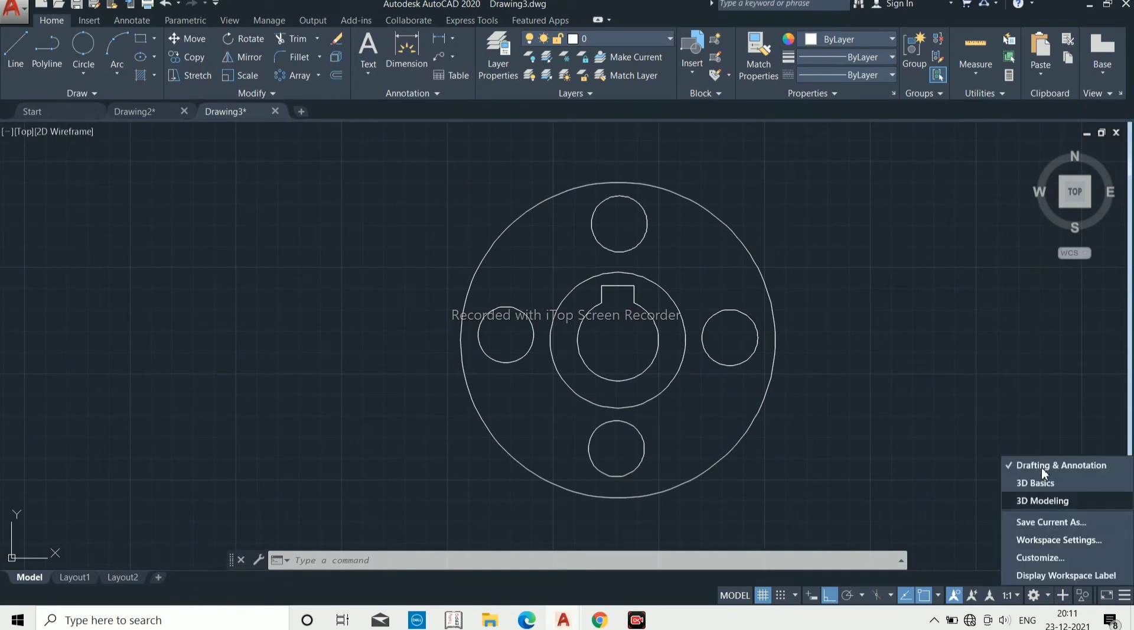
click(1046, 502)
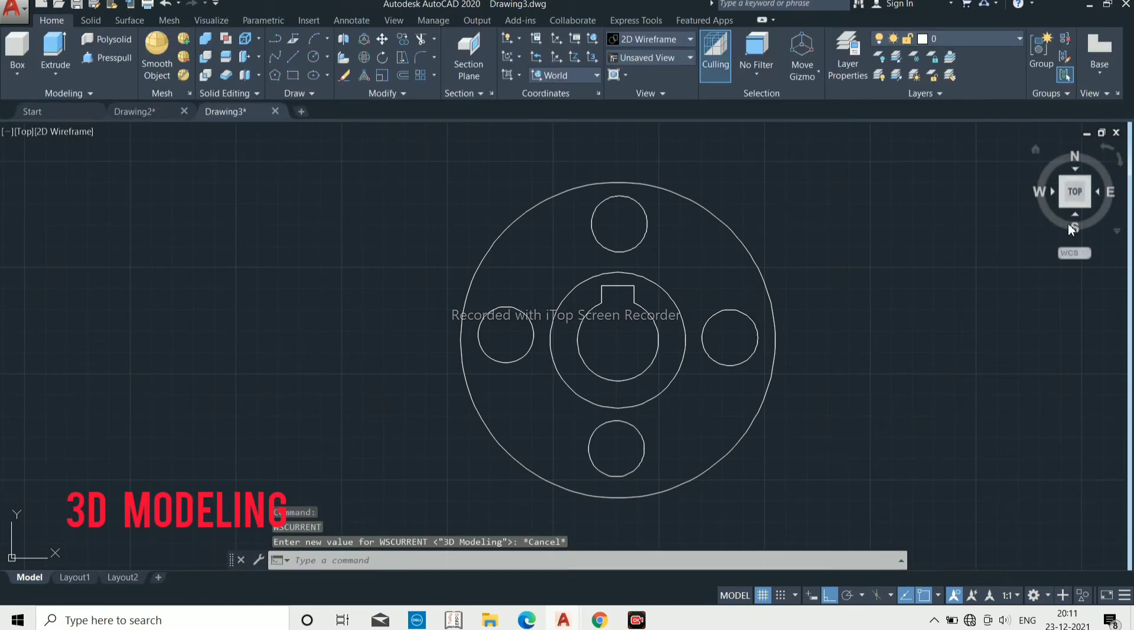
click(1089, 205)
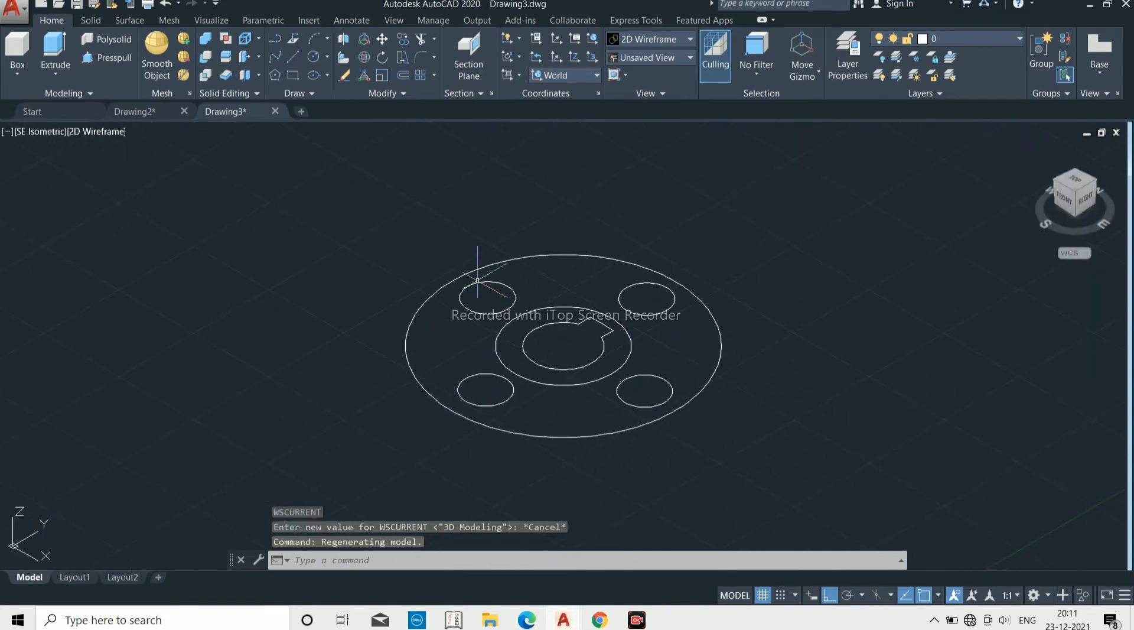
Step: Extrude the outermost flange circle to a height of 27
click(47, 60)
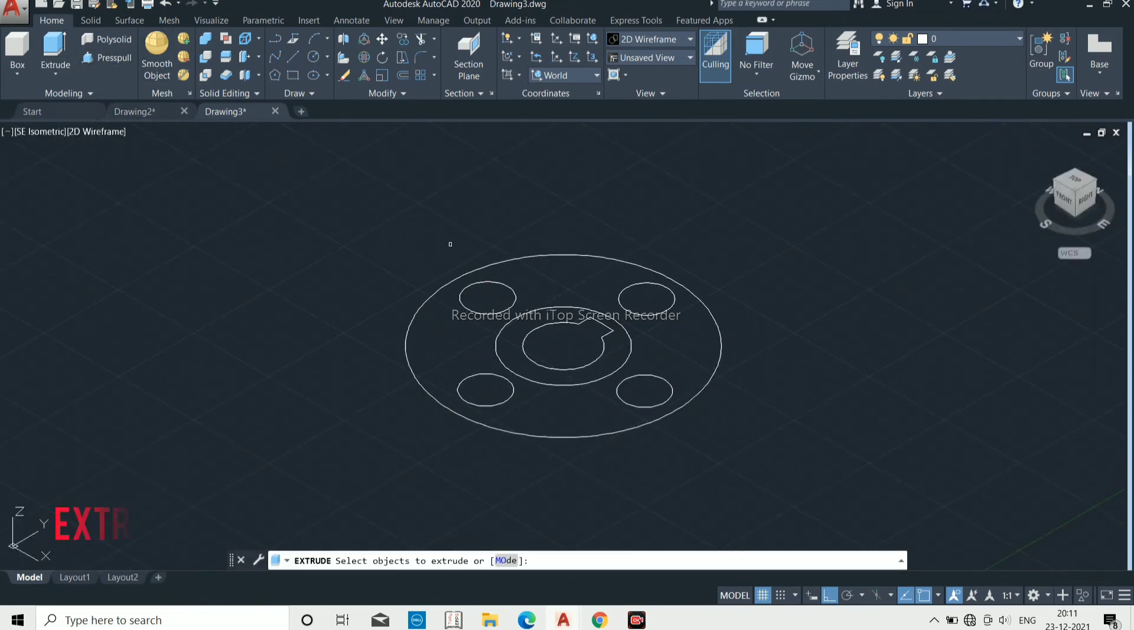
click(464, 273)
key(Return)
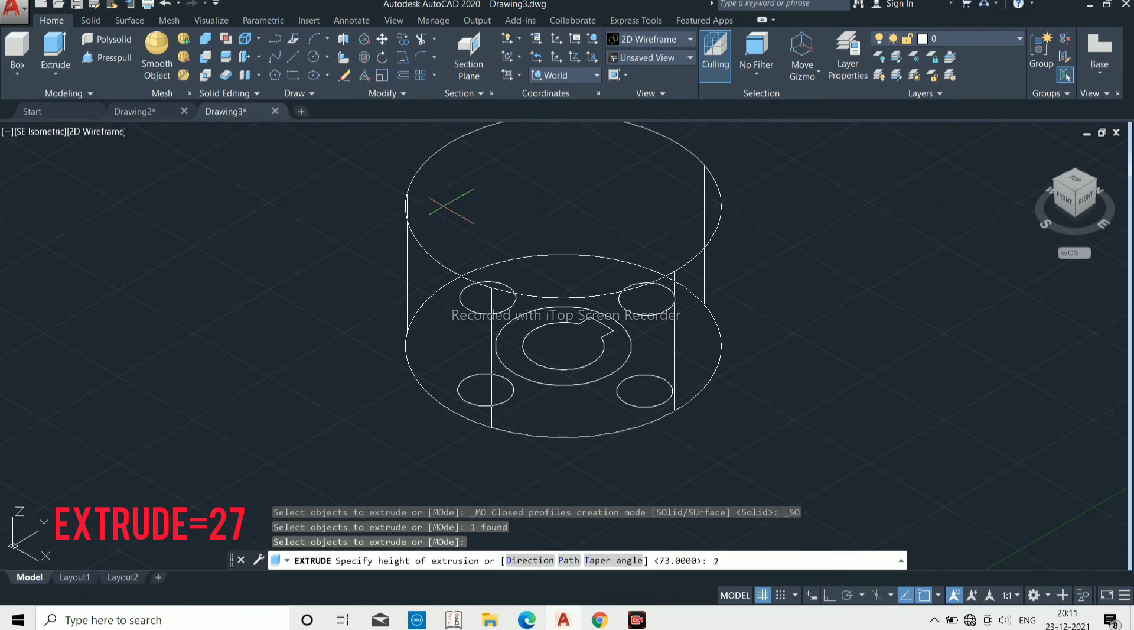
text(27)
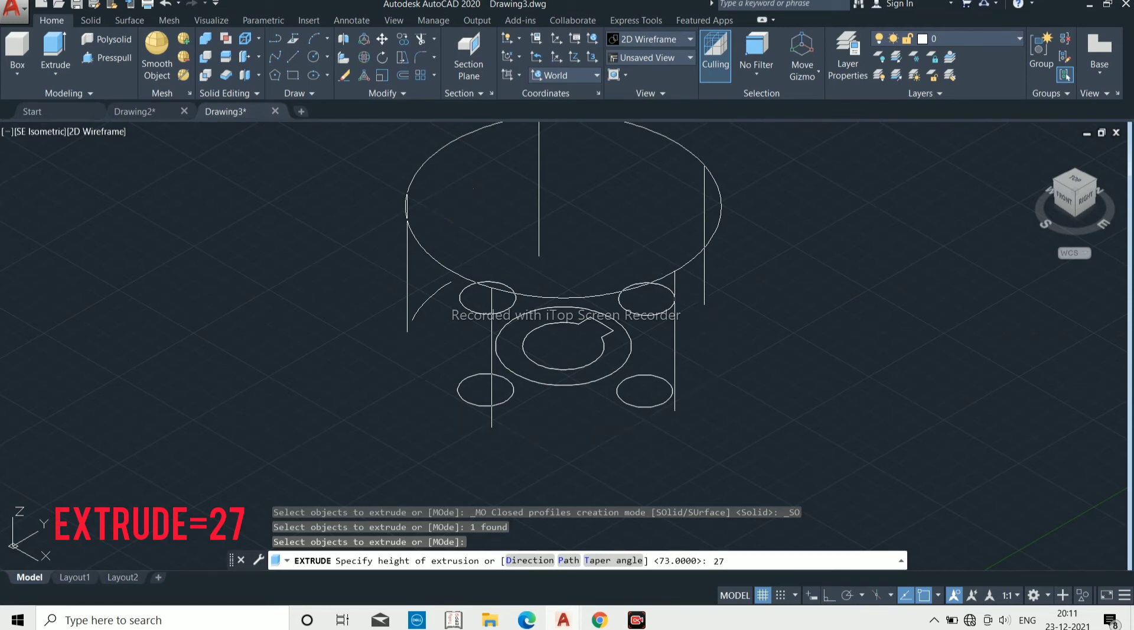
key(Return)
Step: Extrude the four 33-diameter hole circles to a height of 27
key(Return)
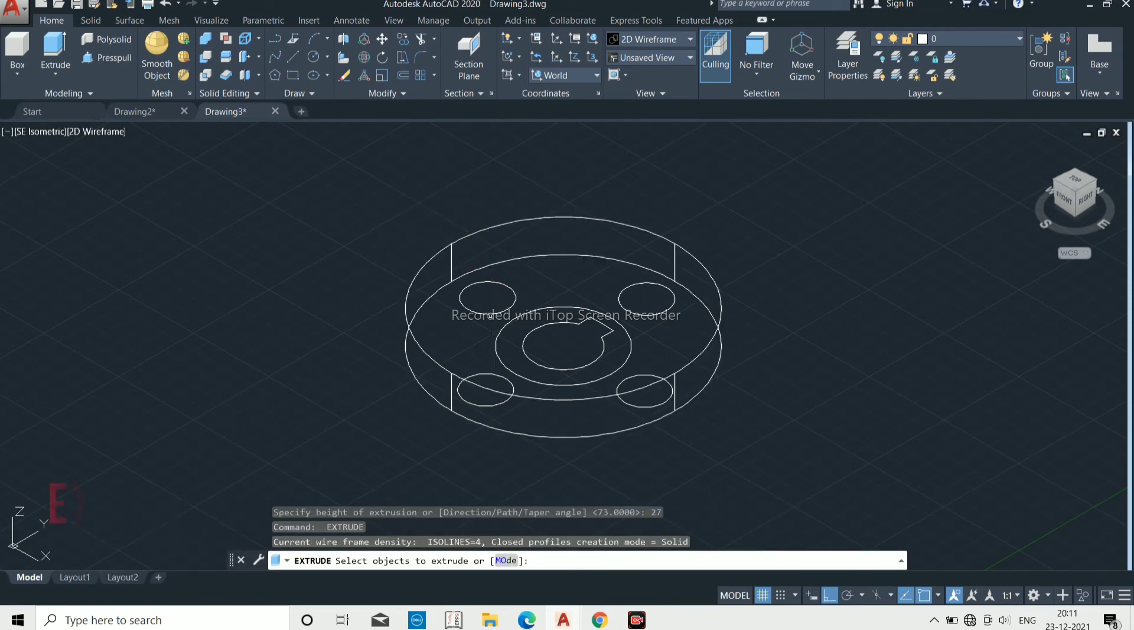
click(489, 313)
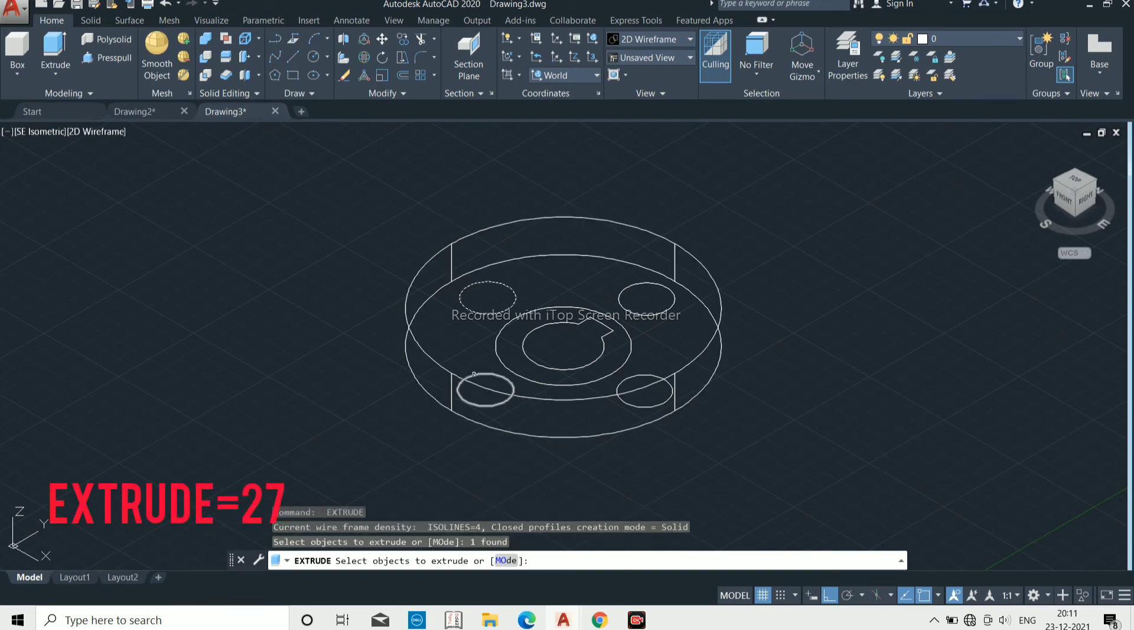
click(473, 374)
click(628, 376)
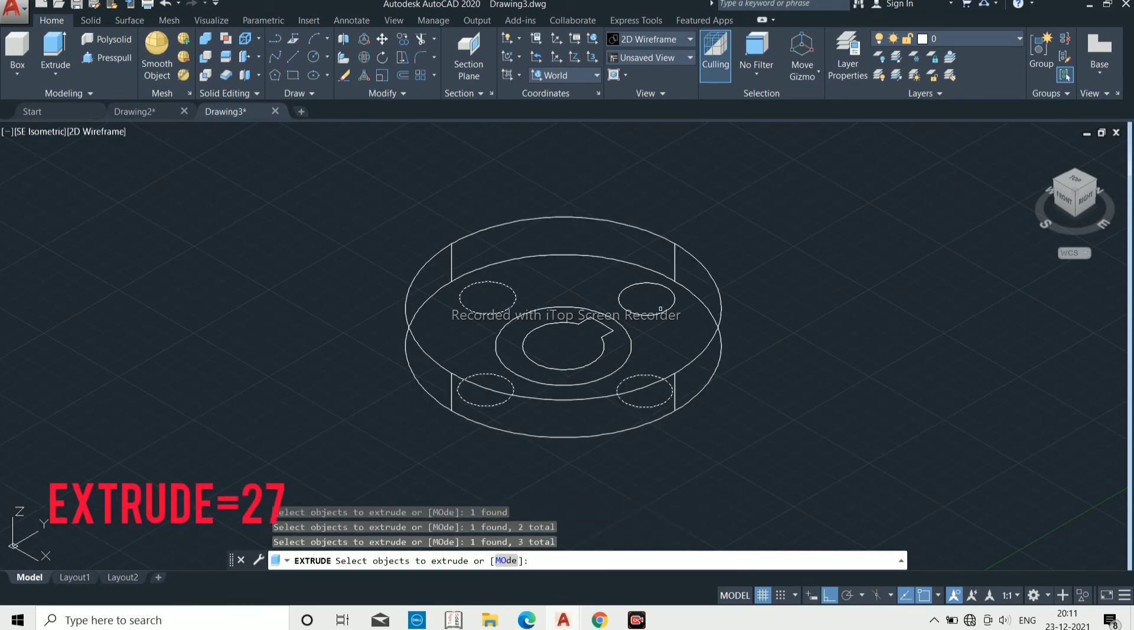
click(658, 312)
click(620, 283)
key(Return)
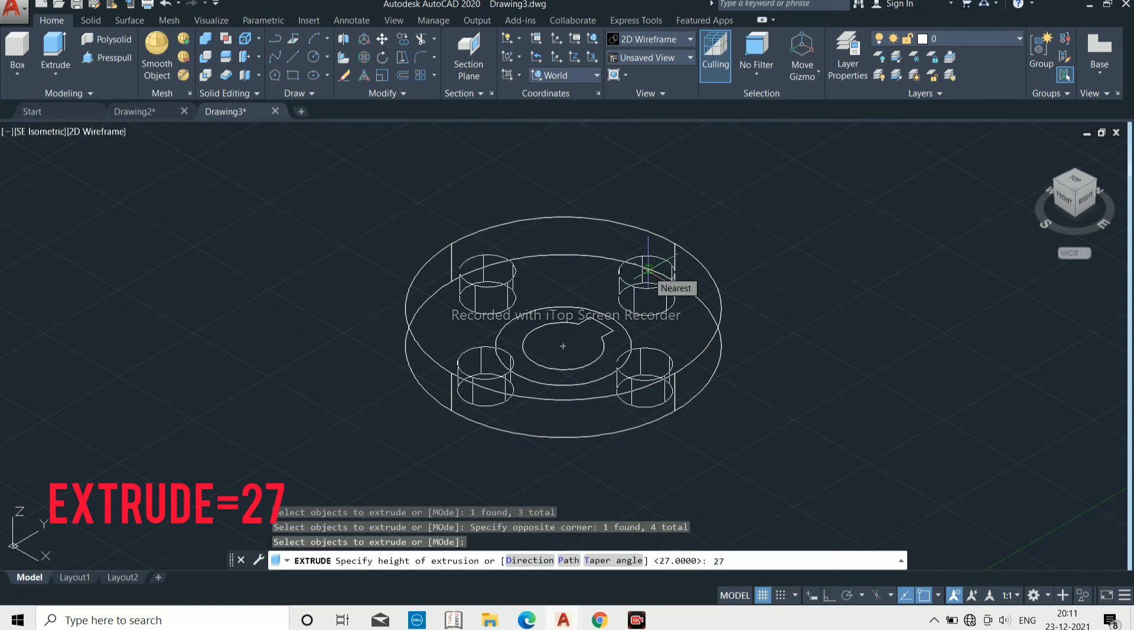
text(27)
key(Return)
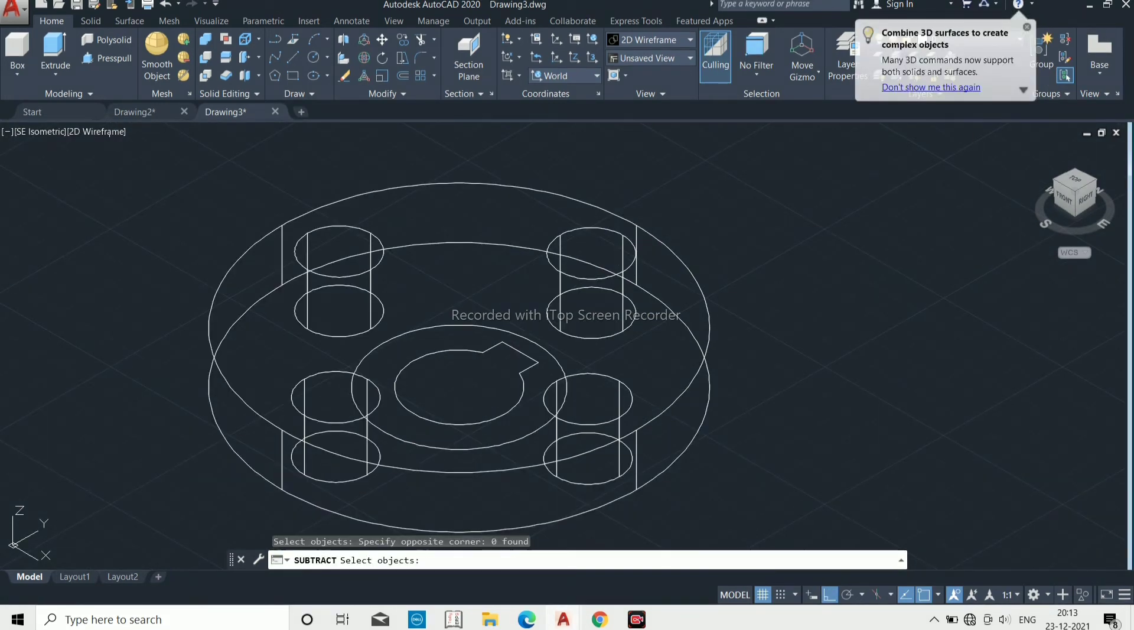
Step: Cancel the running Subtract command and set the visual style to Shaded
key(Escape)
click(106, 130)
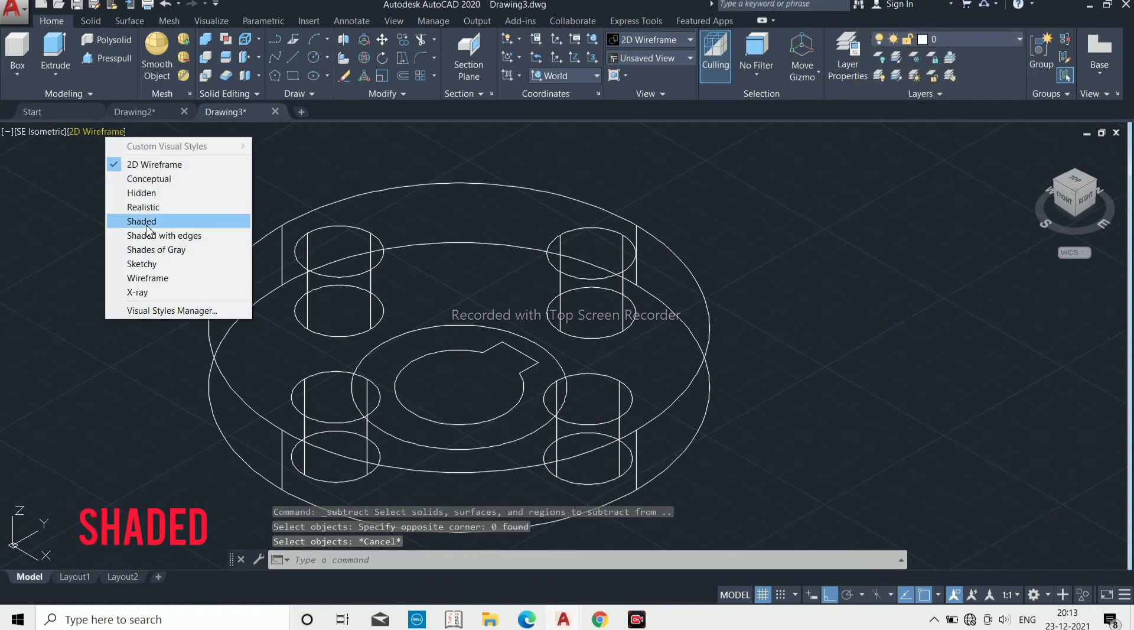
click(151, 221)
Step: Subtract the two front hole cylinders from the flange disc
click(206, 58)
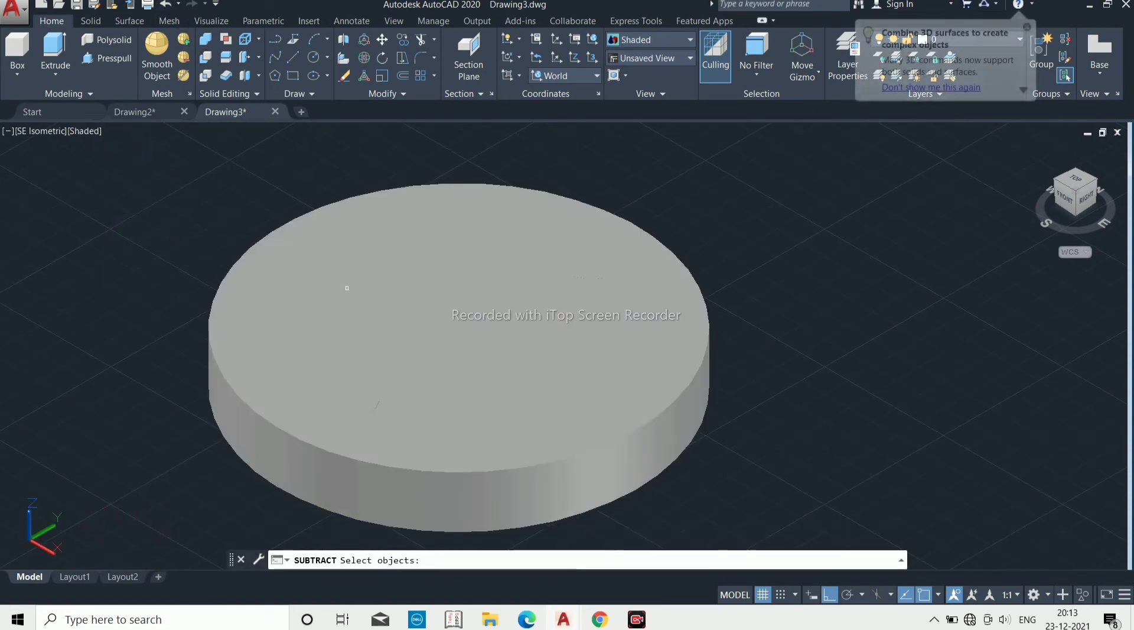
click(305, 463)
key(Return)
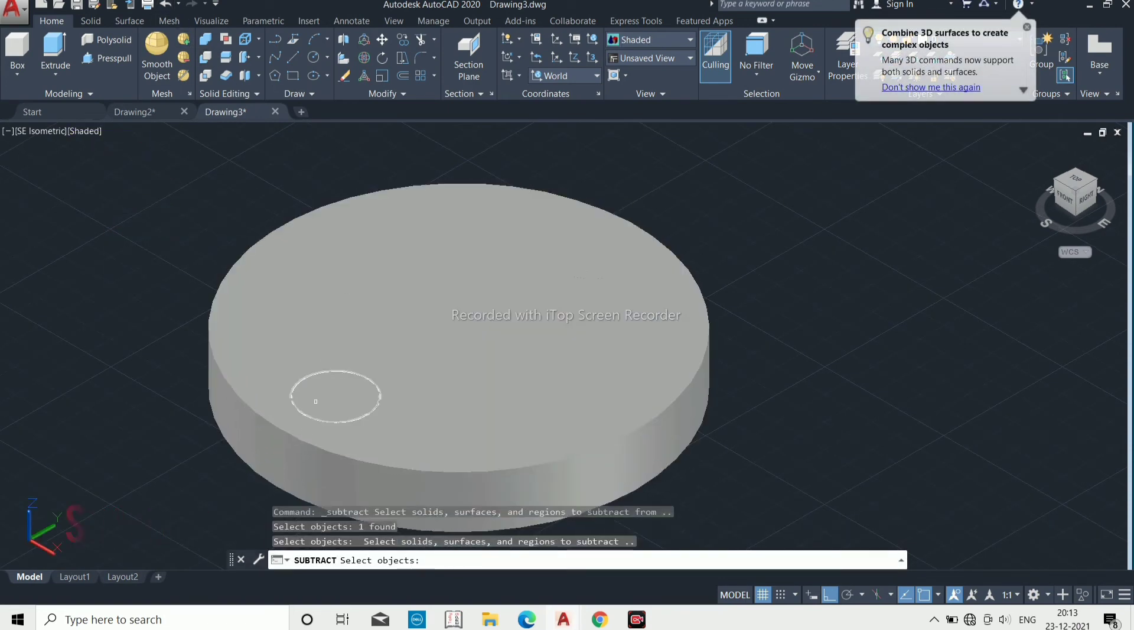
click(294, 399)
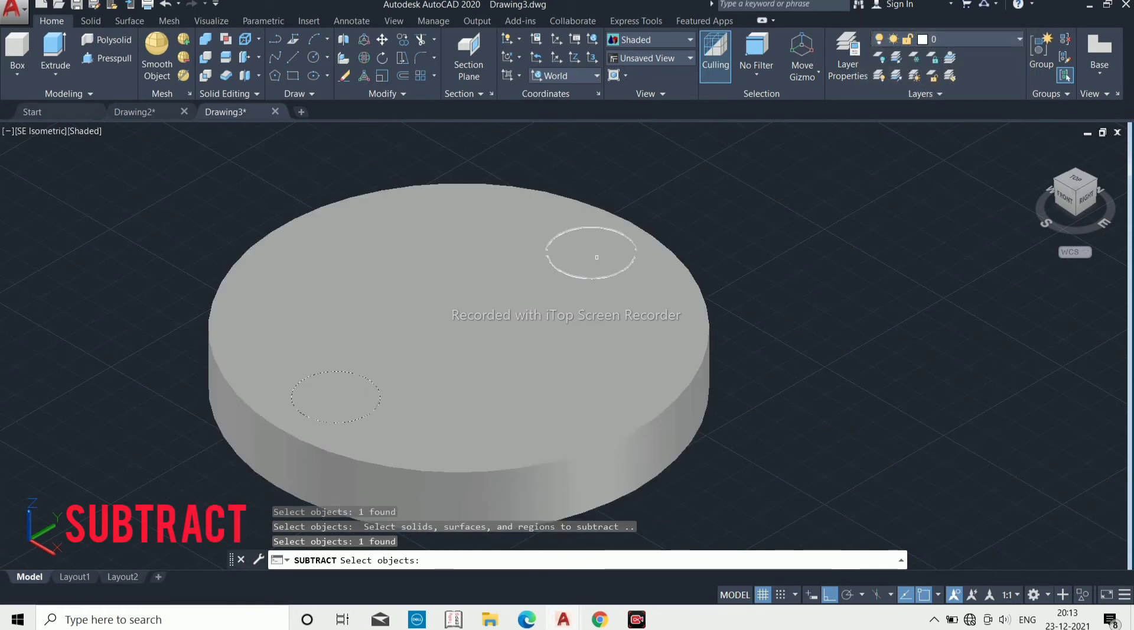
click(586, 352)
click(549, 394)
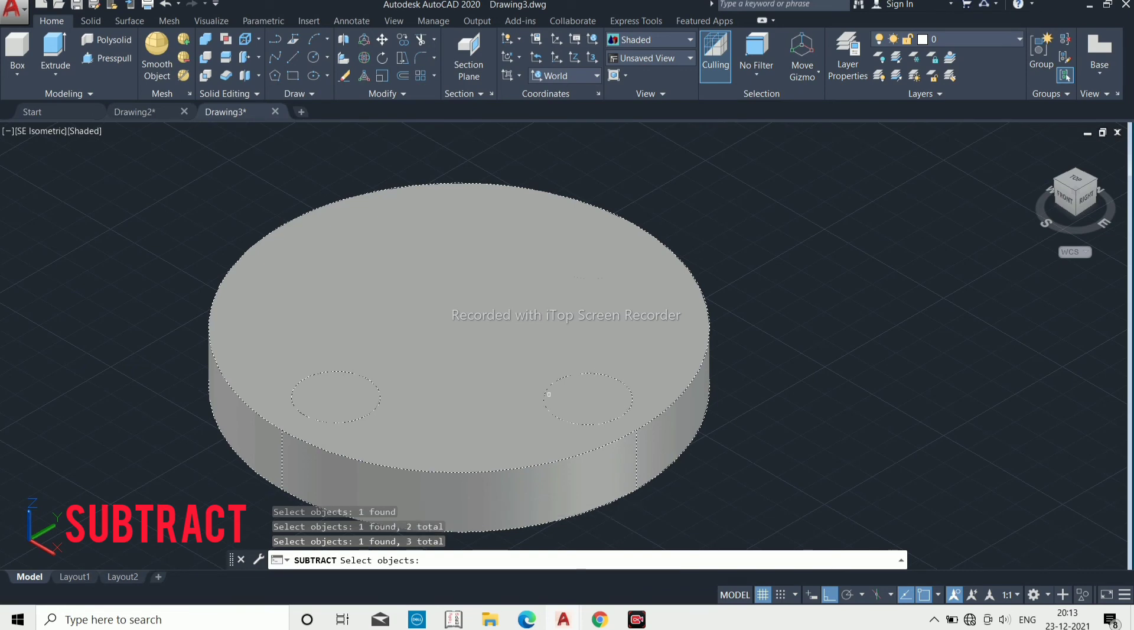
key(Return)
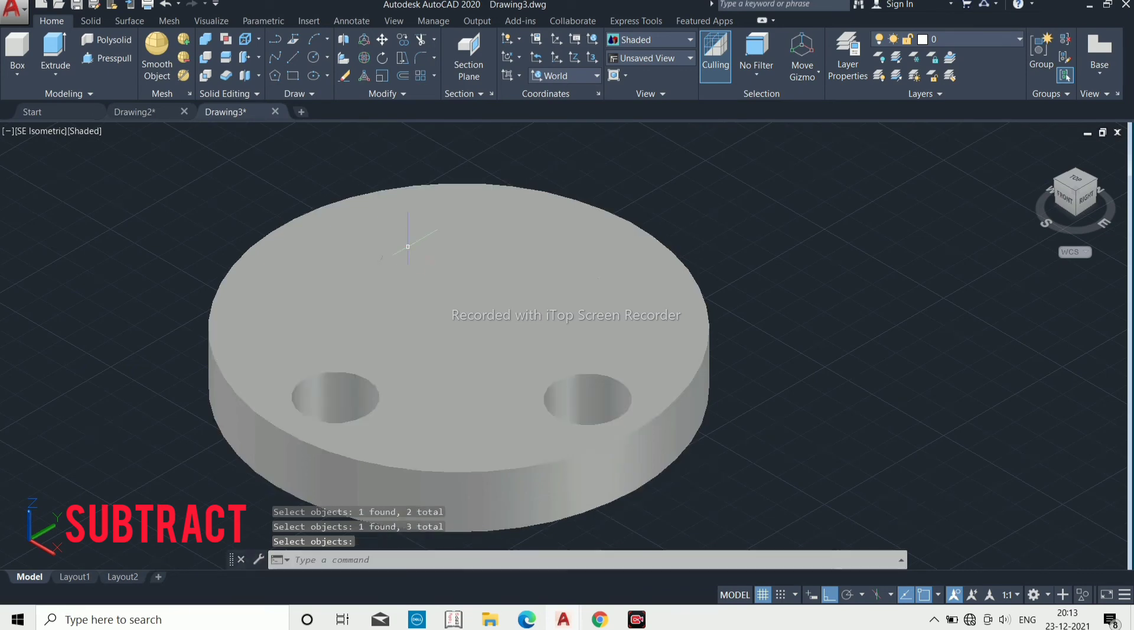
key(Return)
click(420, 464)
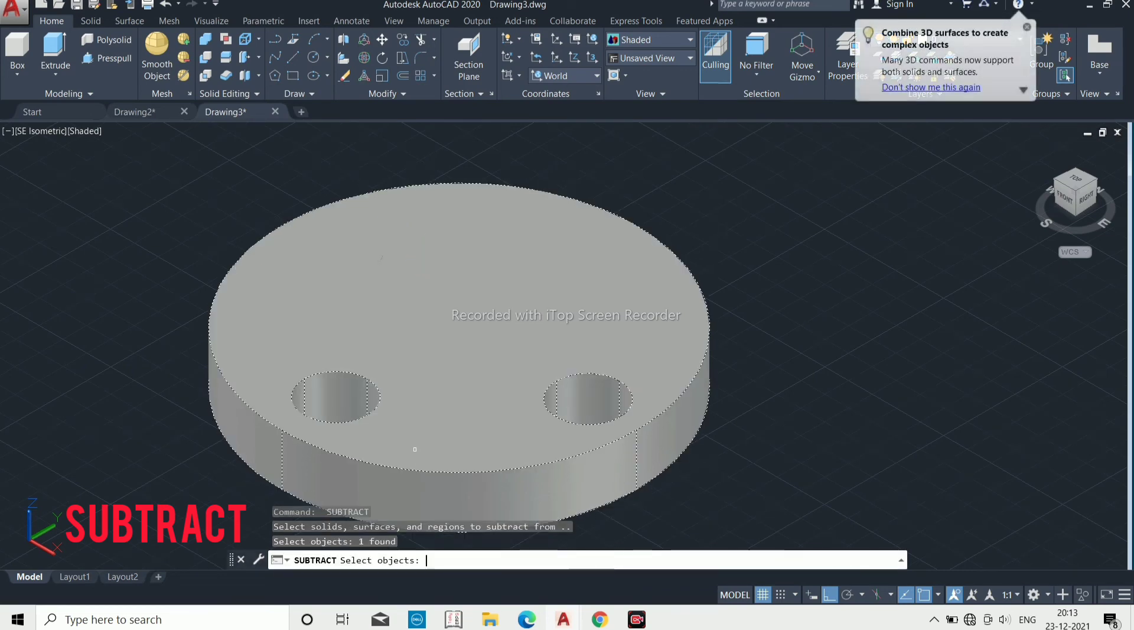
key(Return)
click(373, 236)
key(Escape)
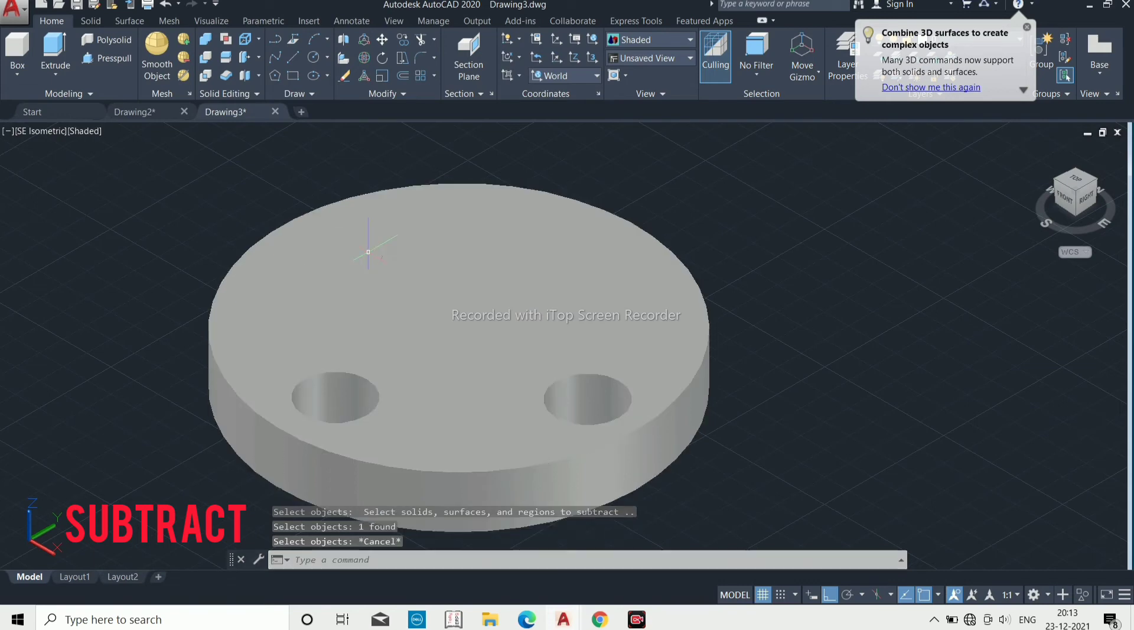
Step: Subtract the two rear hole cylinders from the flange disc
key(Return)
click(436, 375)
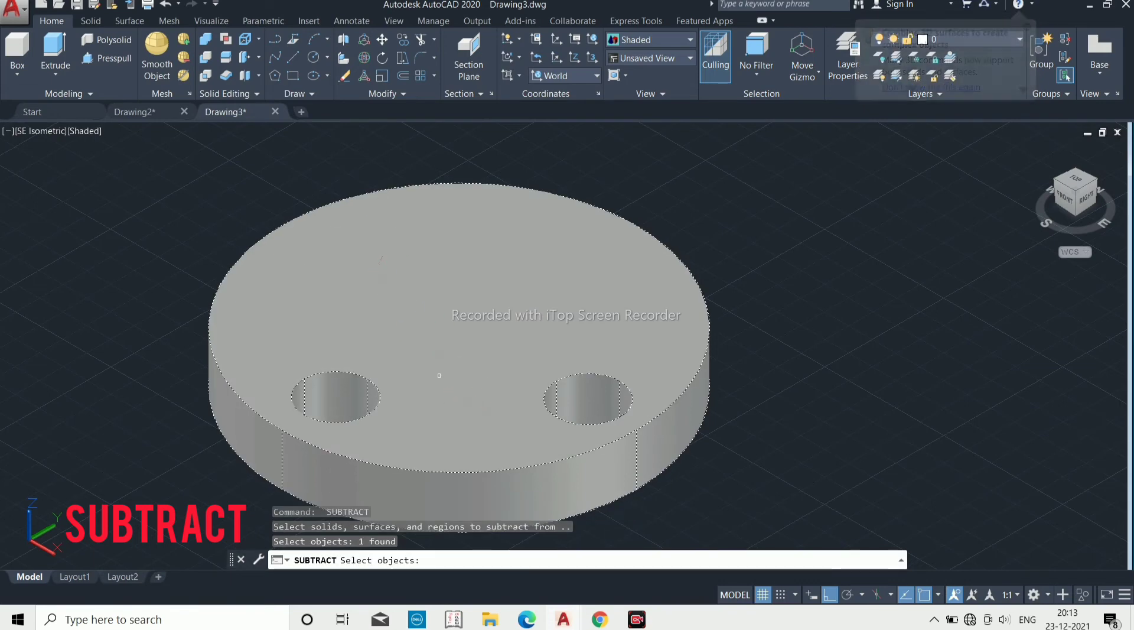
key(Return)
click(350, 253)
click(579, 267)
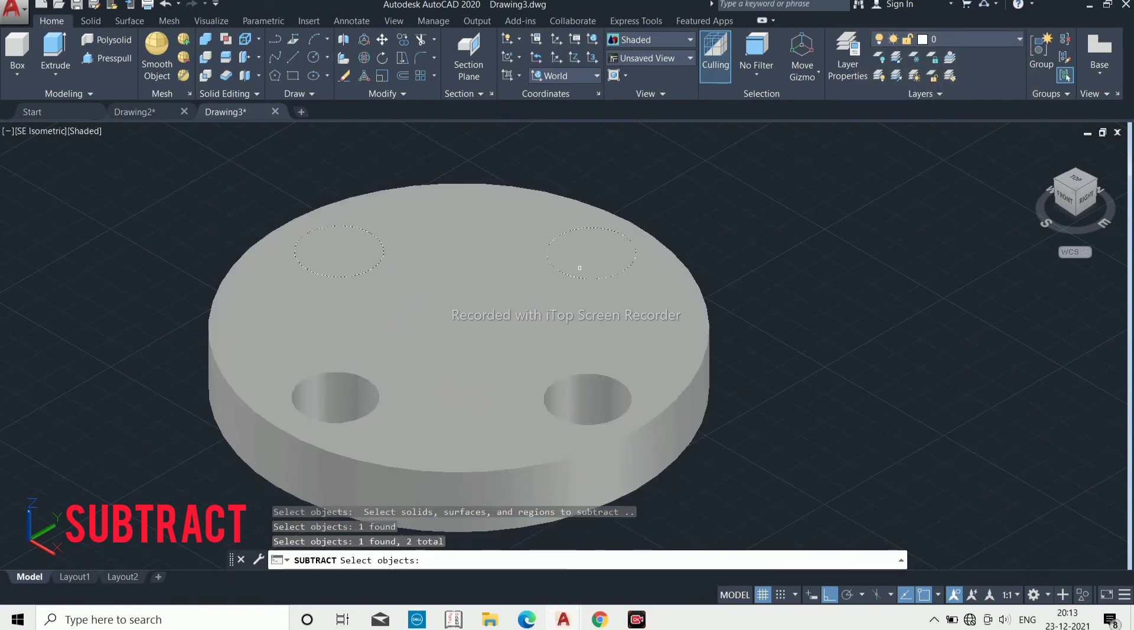
key(Return)
scroll(580, 268, down, 3)
scroll(593, 351, up, 2)
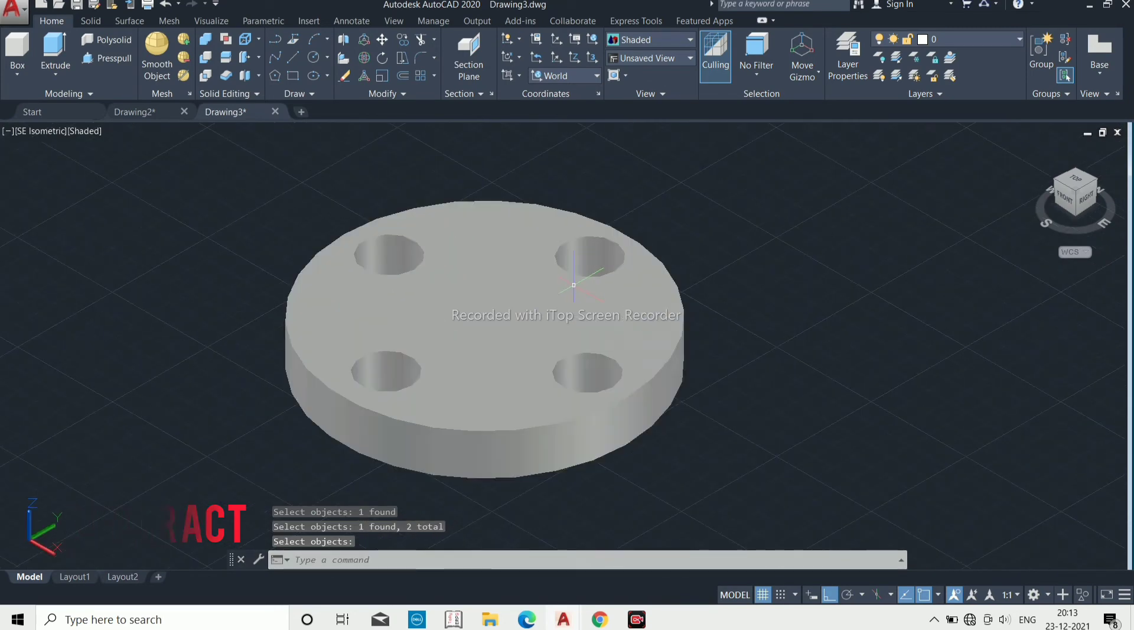
Step: Set the visual style to 2D Wireframe and extrude the hub circle and keyed bore profile to a height of 73
click(83, 130)
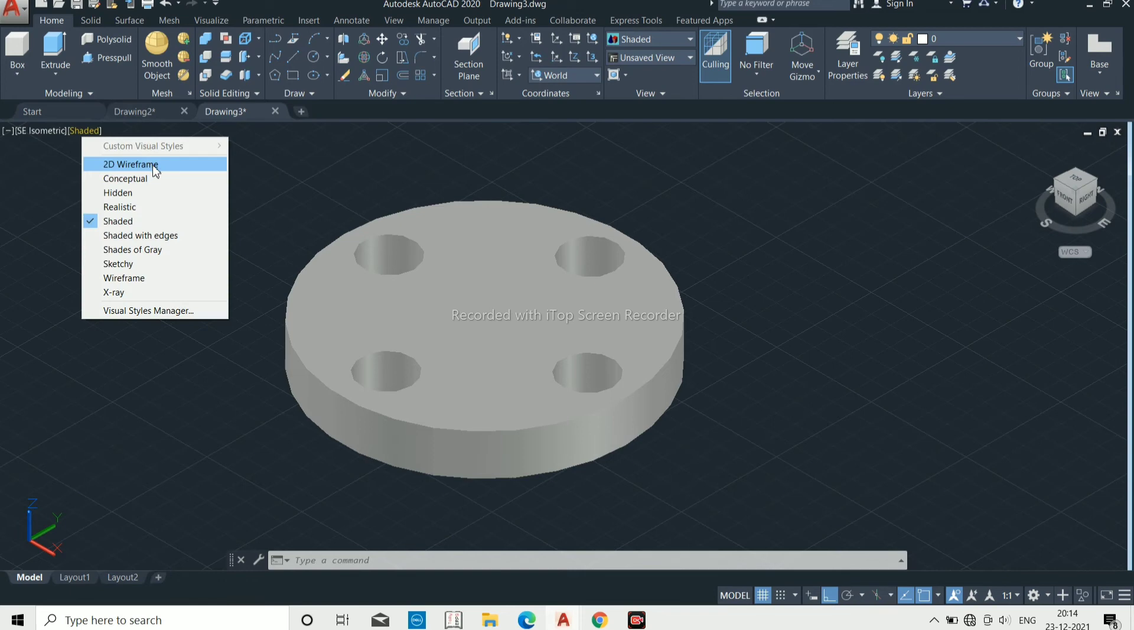
click(152, 163)
click(55, 56)
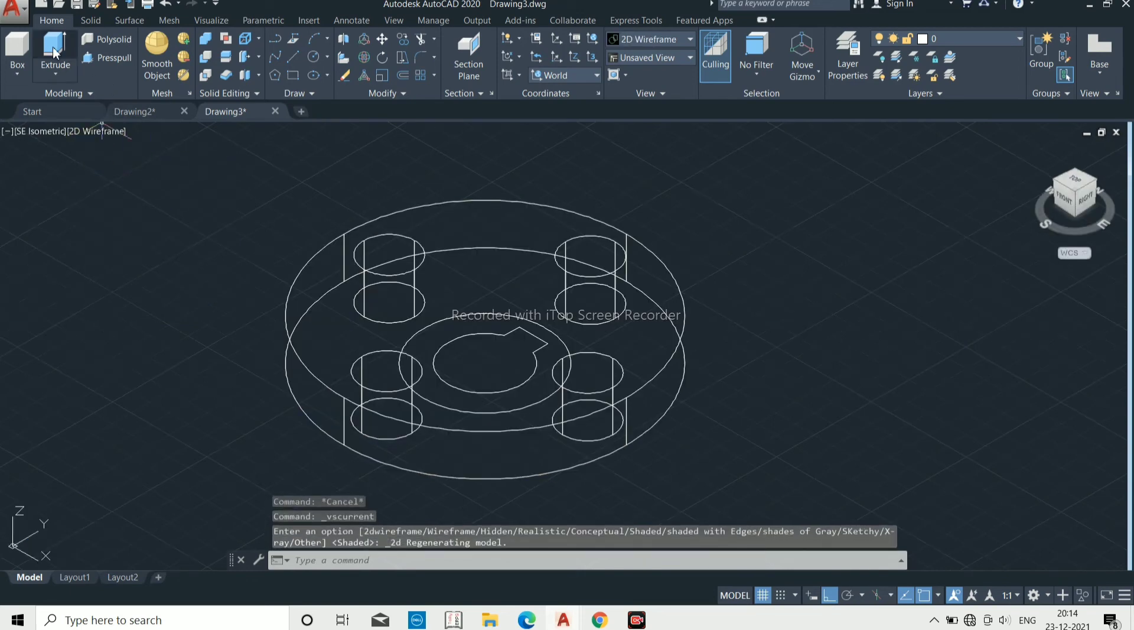
click(476, 317)
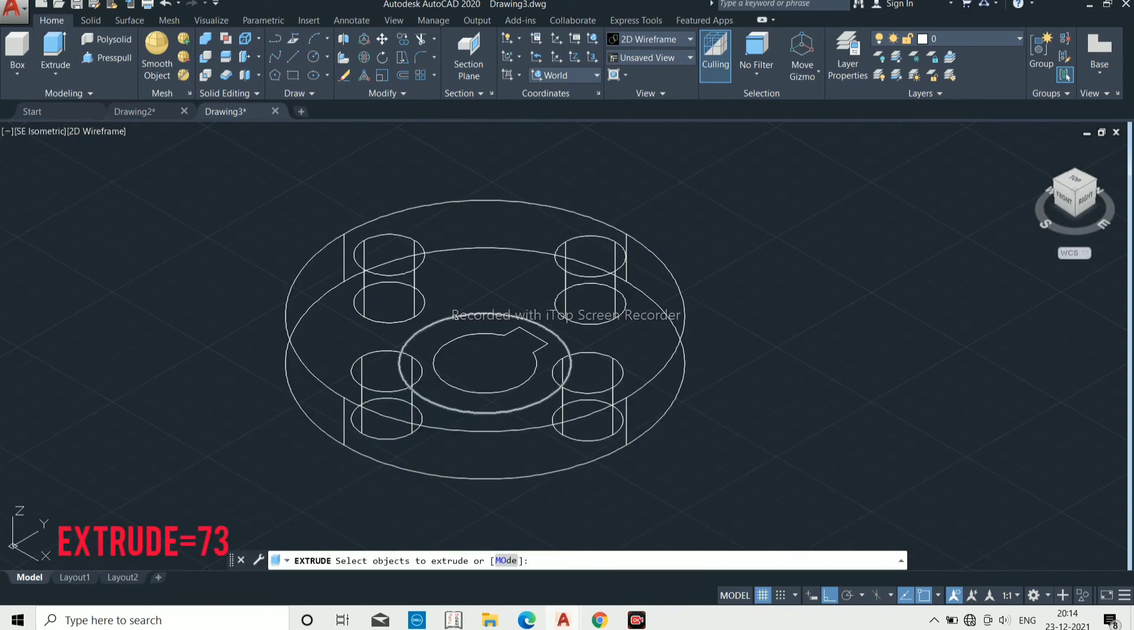
click(472, 335)
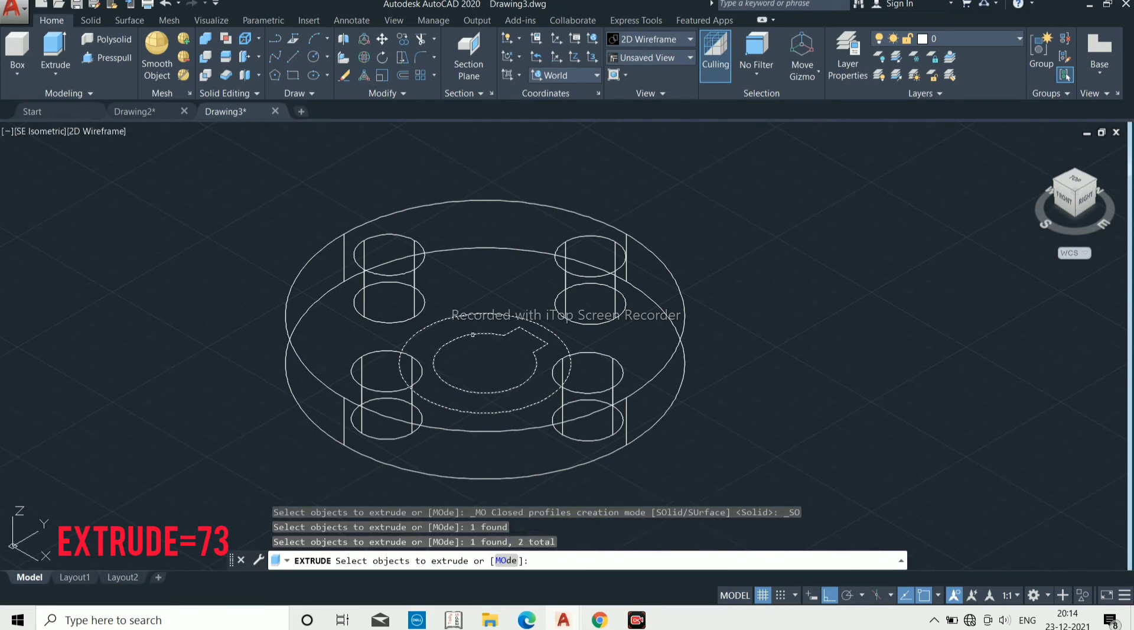
key(Return)
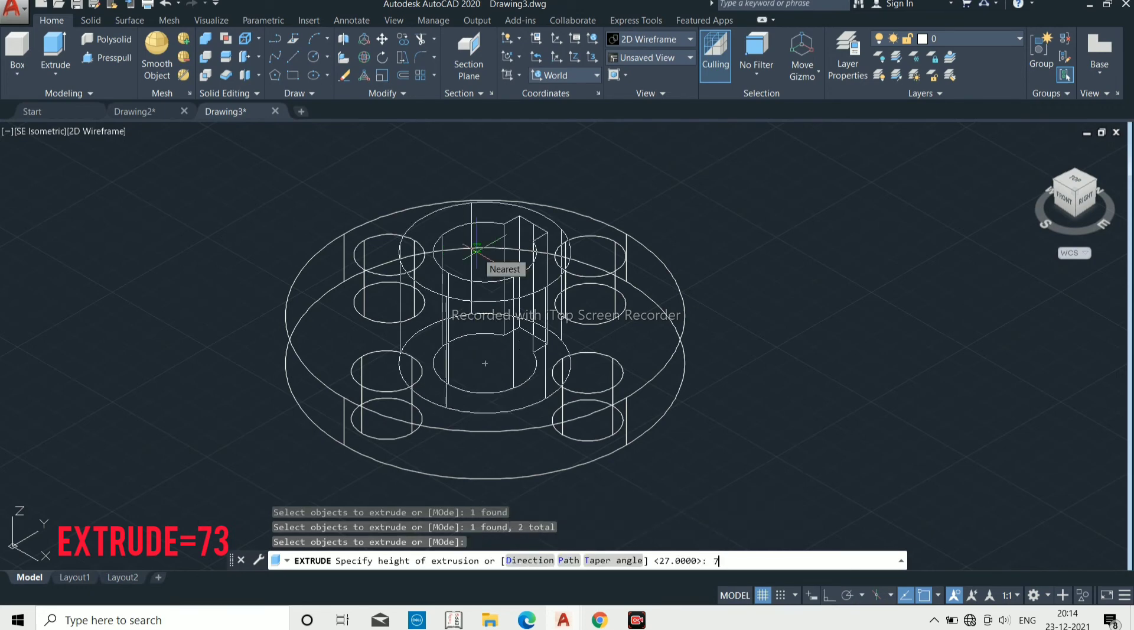
key(Return)
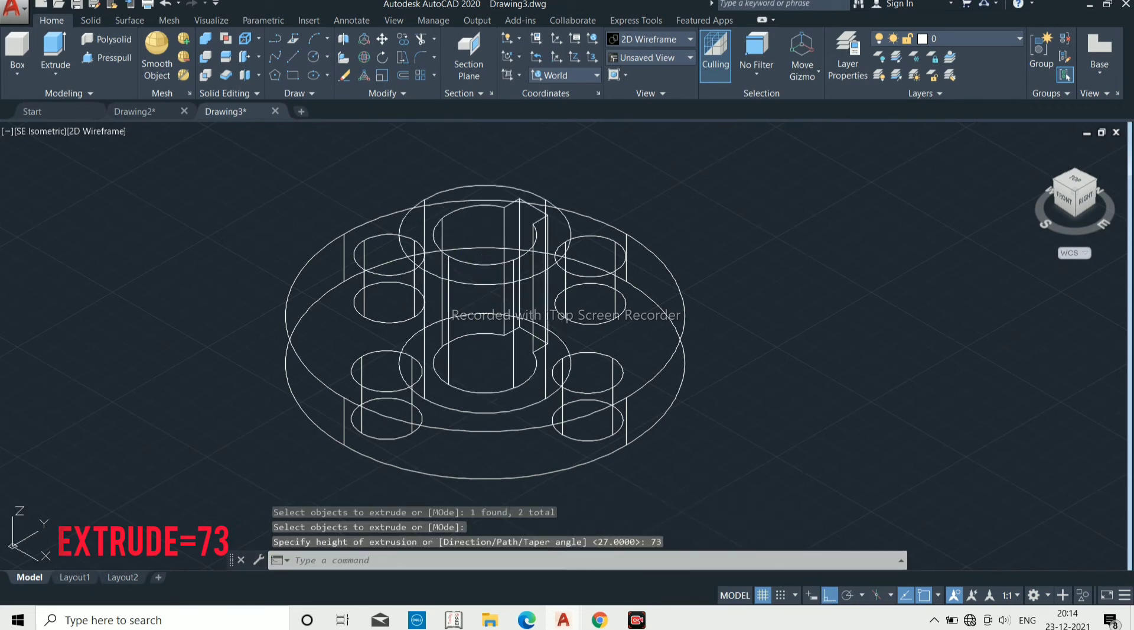
Step: Set the visual style to Shaded and change the flange disc's colour to Yellow in its properties
click(102, 132)
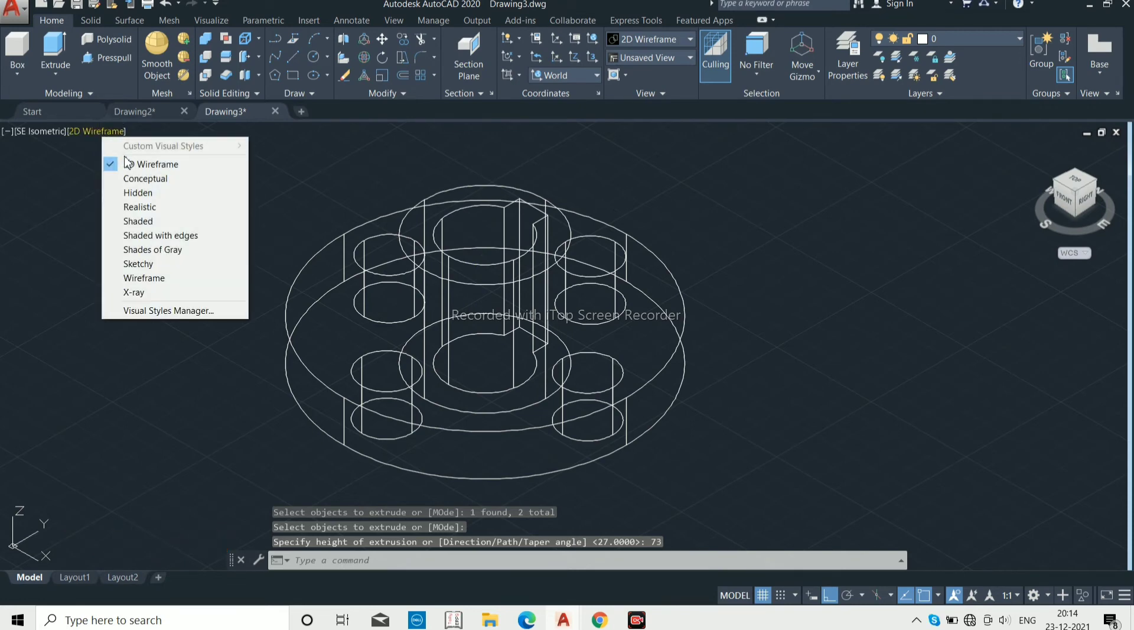
click(151, 219)
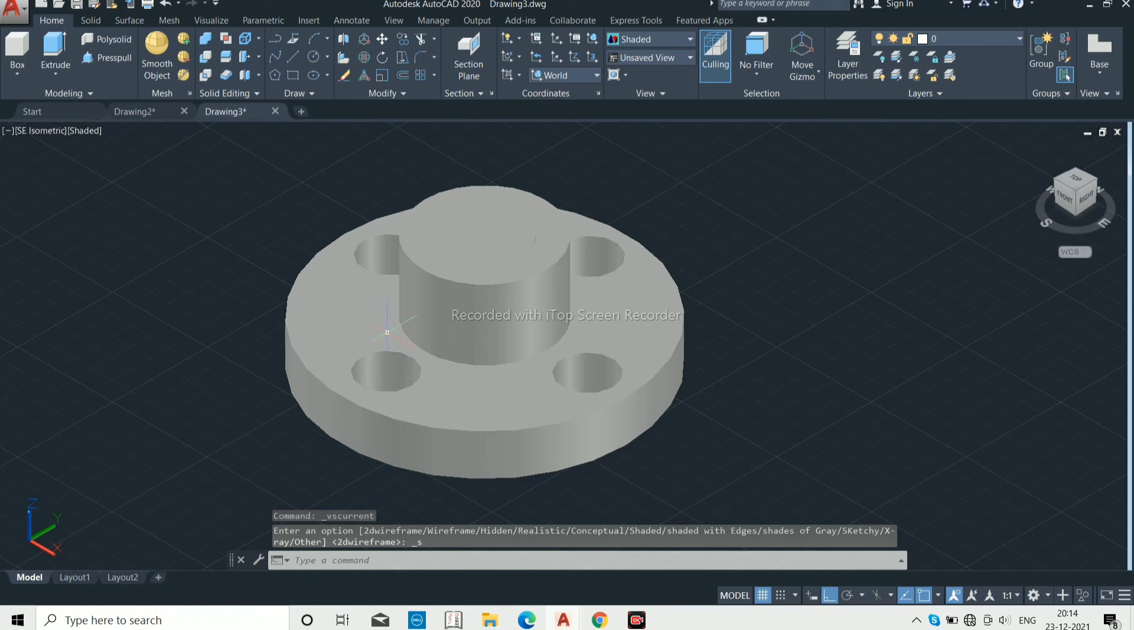
click(435, 416)
right_click(144, 302)
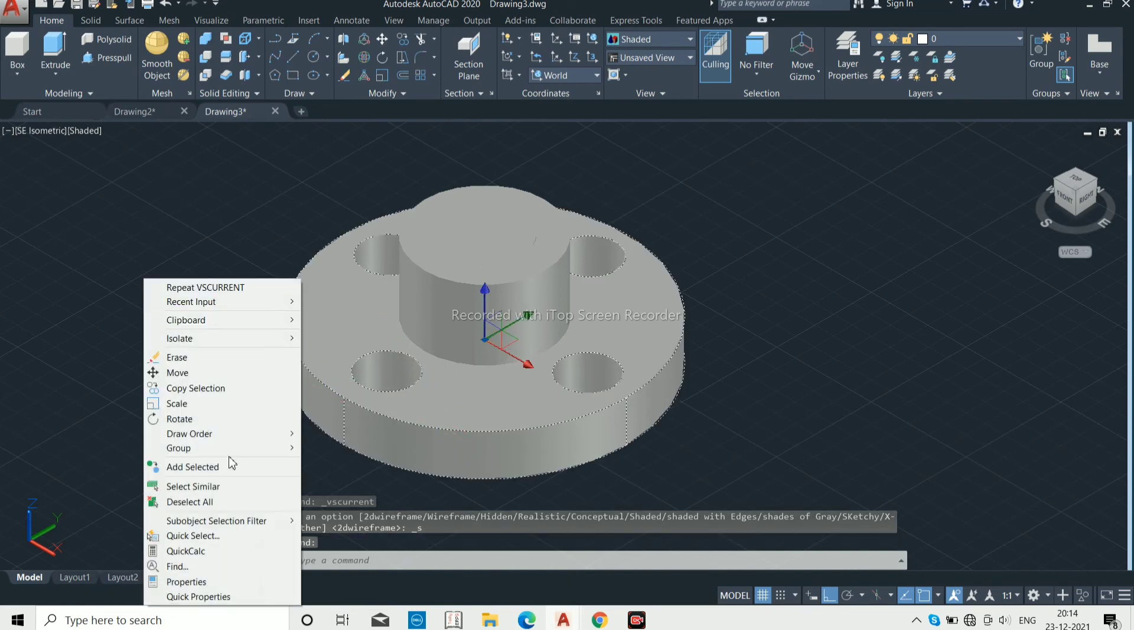
click(213, 580)
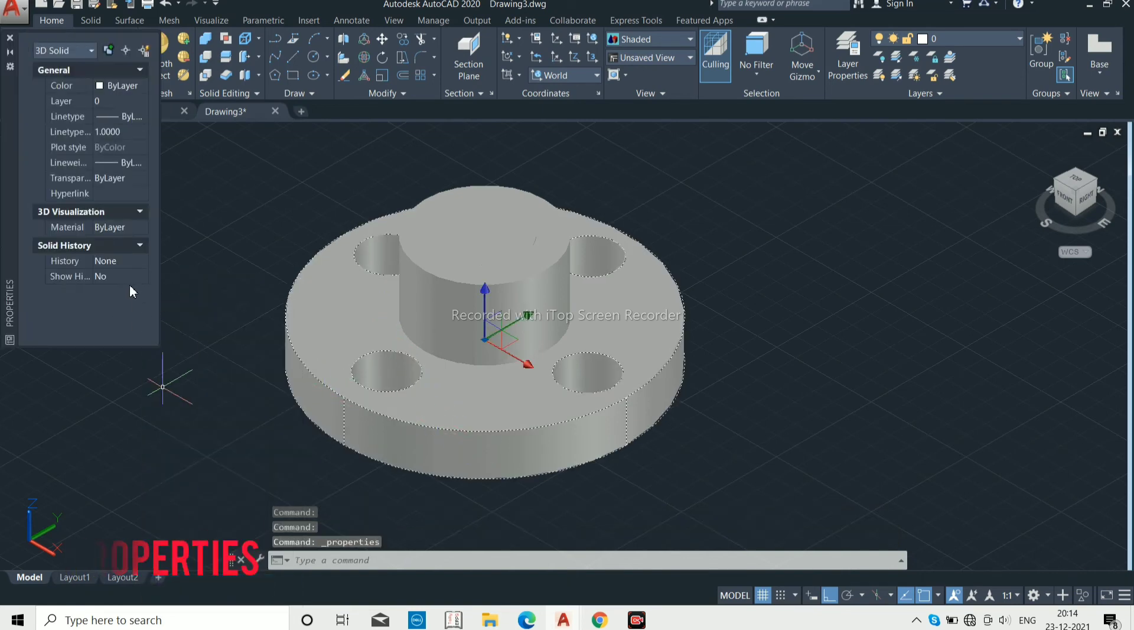
click(119, 87)
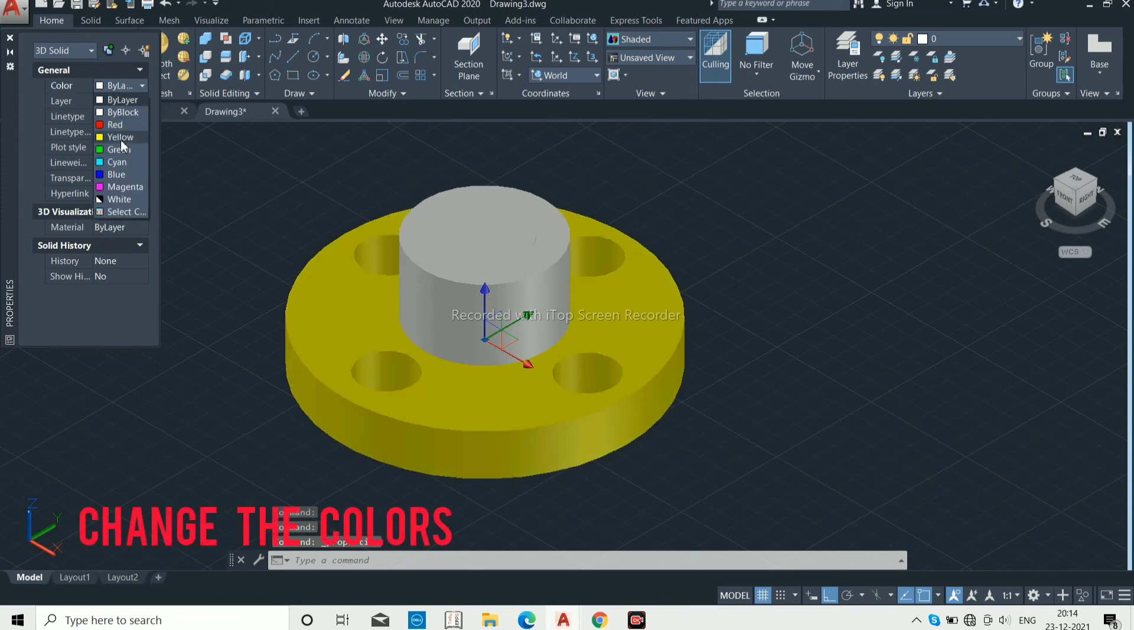
click(121, 137)
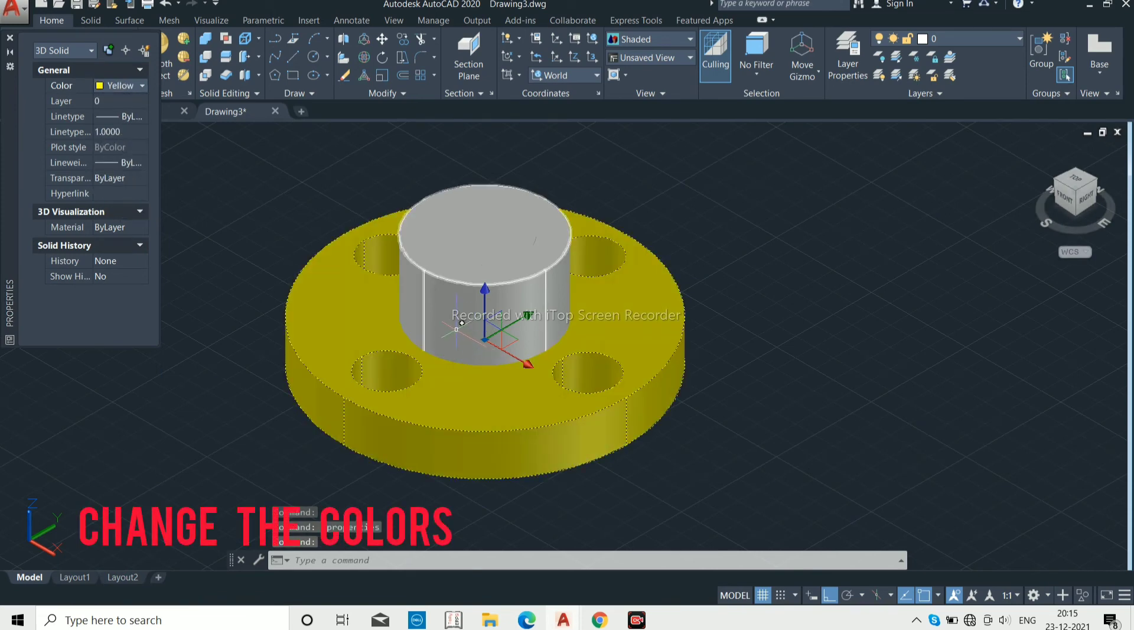
key(Escape)
Step: Change the colour of the hub cylinder to Red in its object properties
click(462, 323)
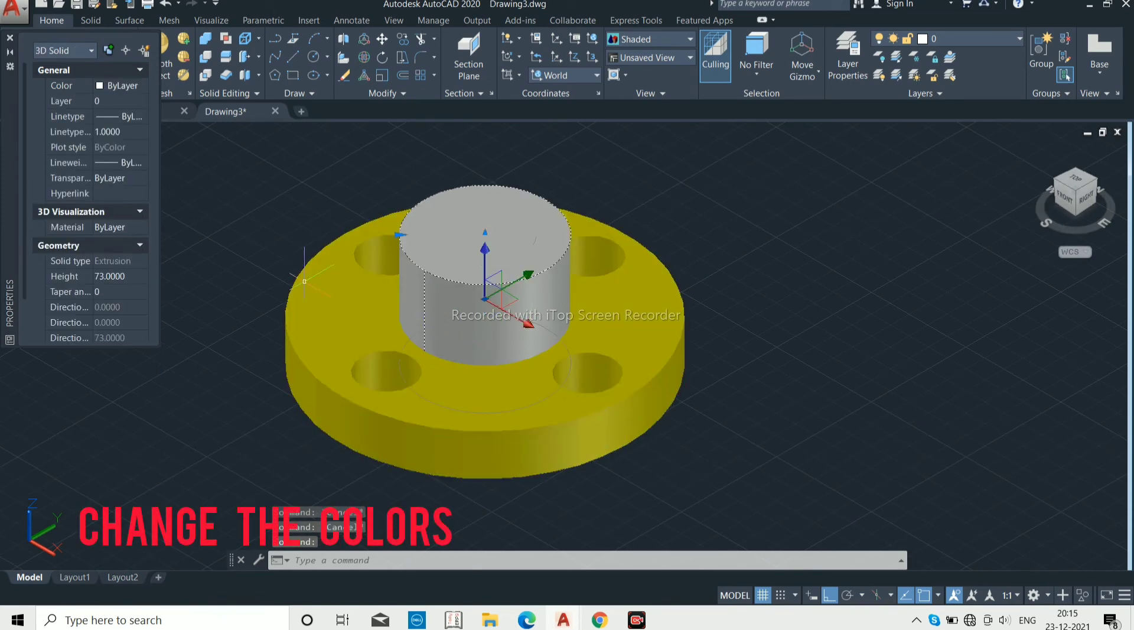
click(113, 86)
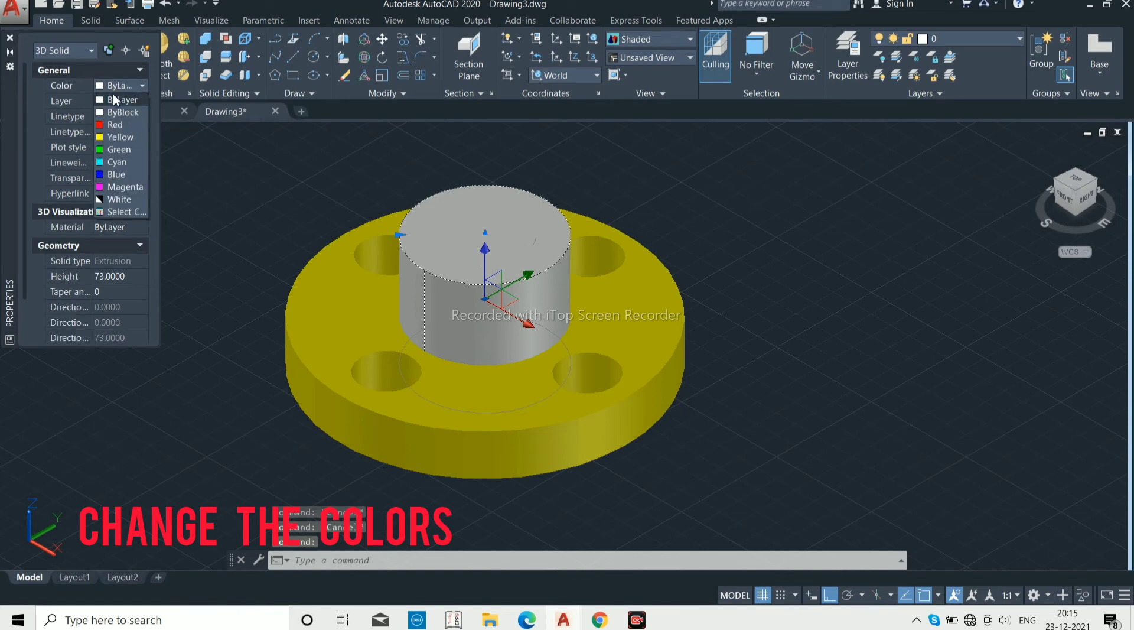
click(116, 126)
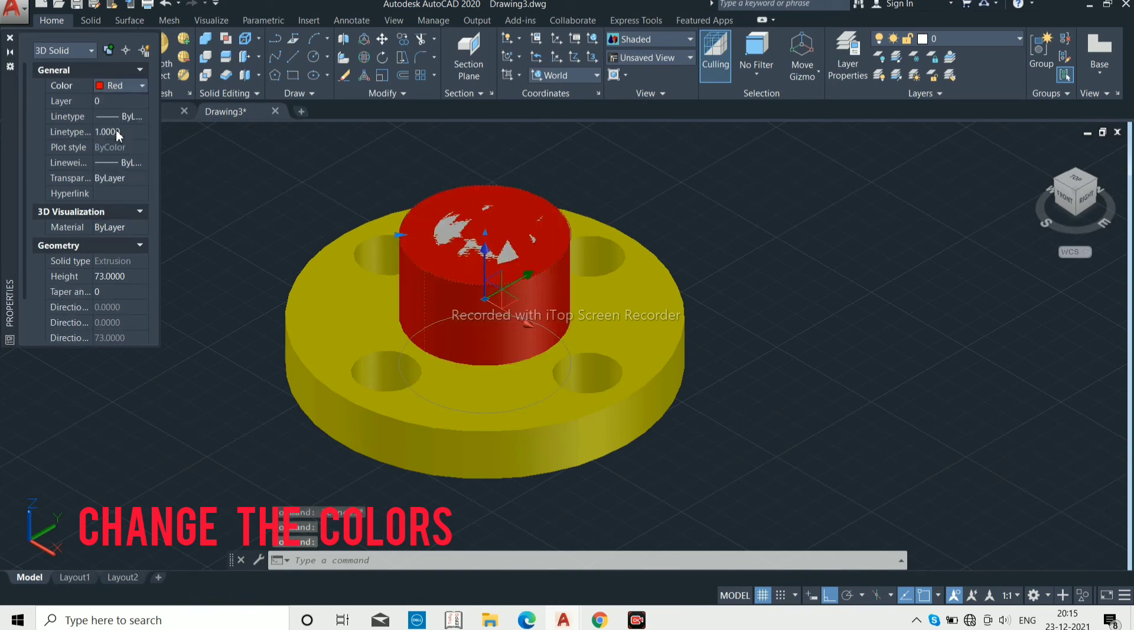
key(Escape)
click(505, 242)
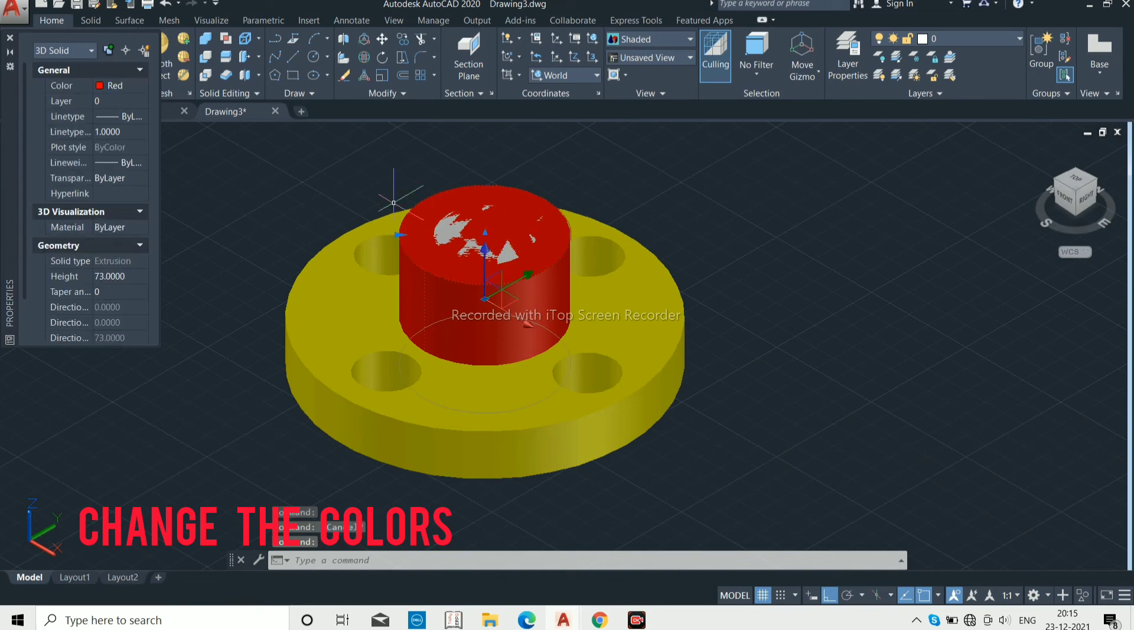
key(Escape)
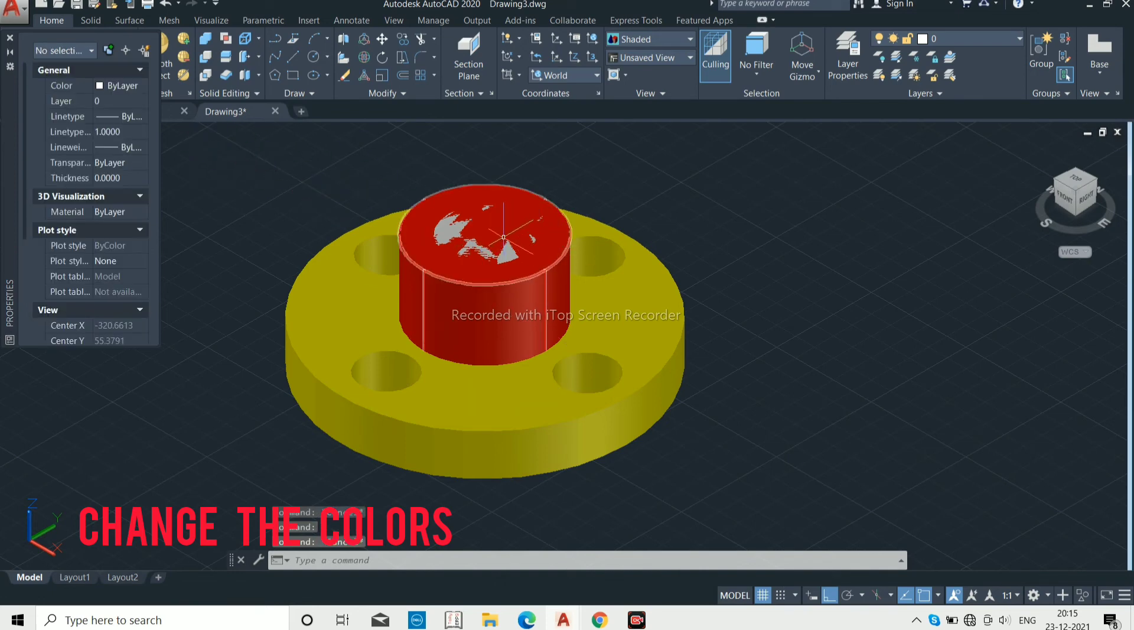
Step: Change the colour of the keyed bore solid inside the hub to Blue and close its properties
click(508, 215)
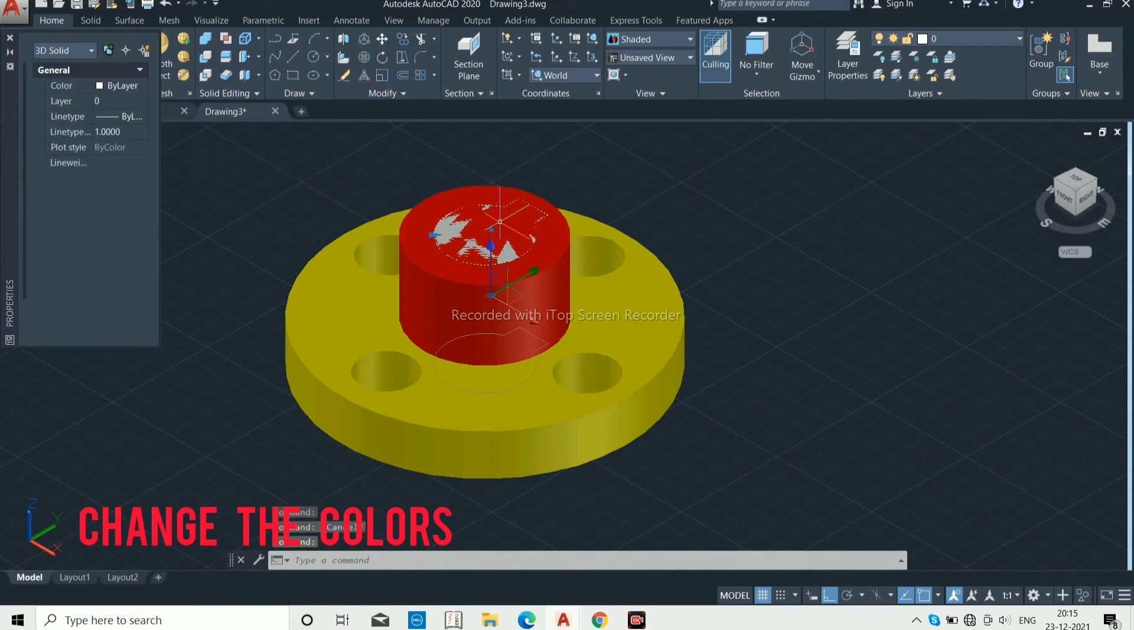
click(143, 85)
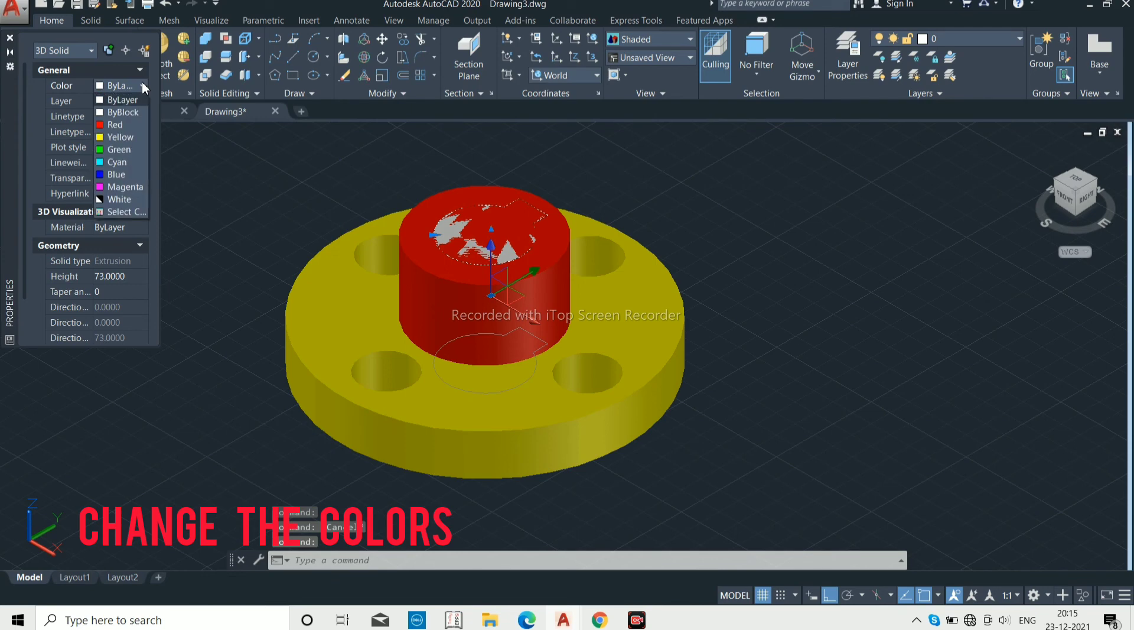
click(127, 173)
key(Escape)
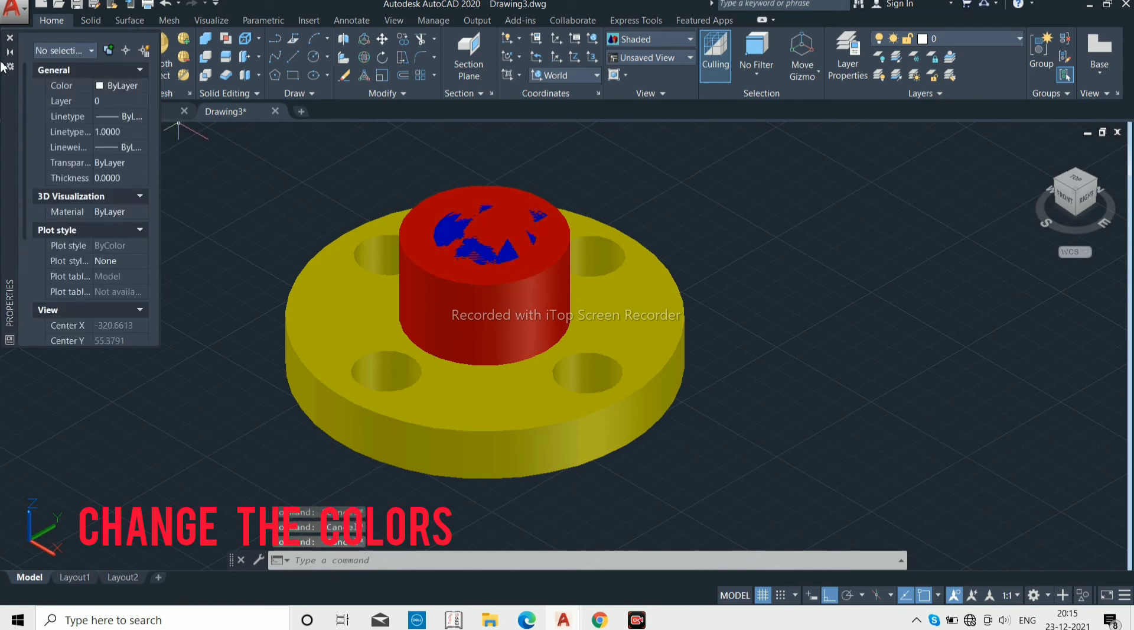
click(9, 38)
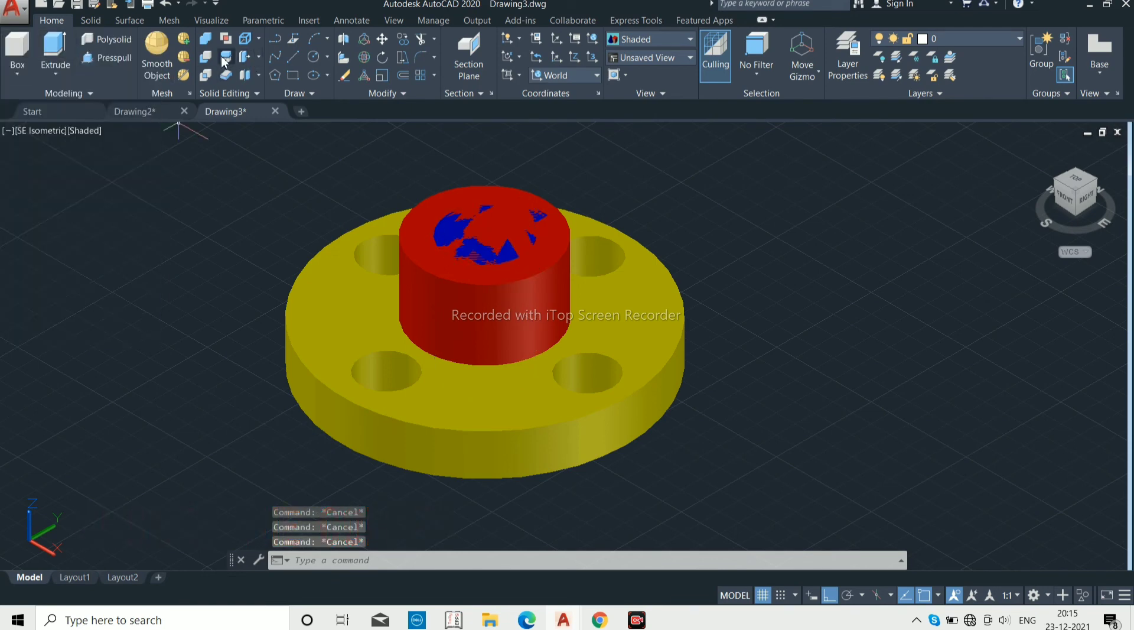
click(204, 62)
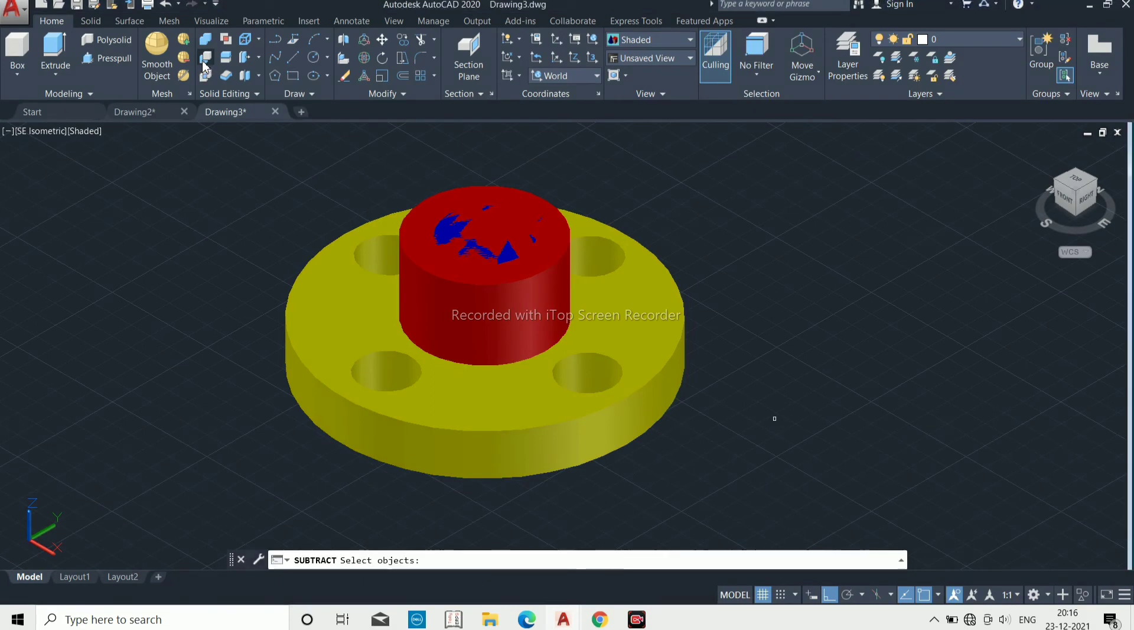
click(439, 441)
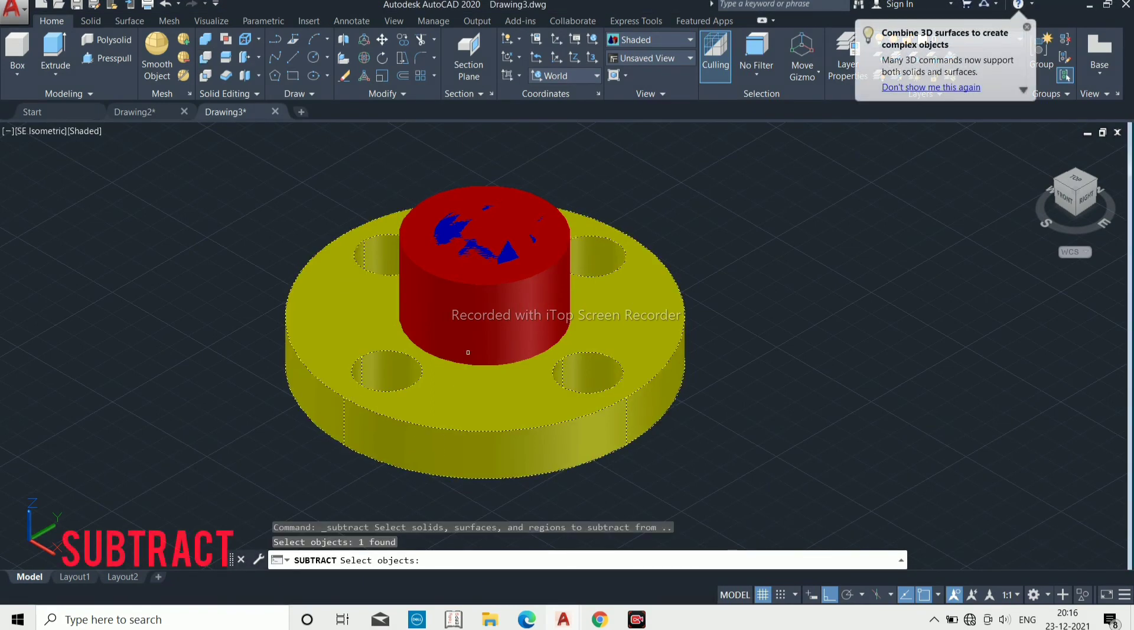
click(474, 317)
key(Return)
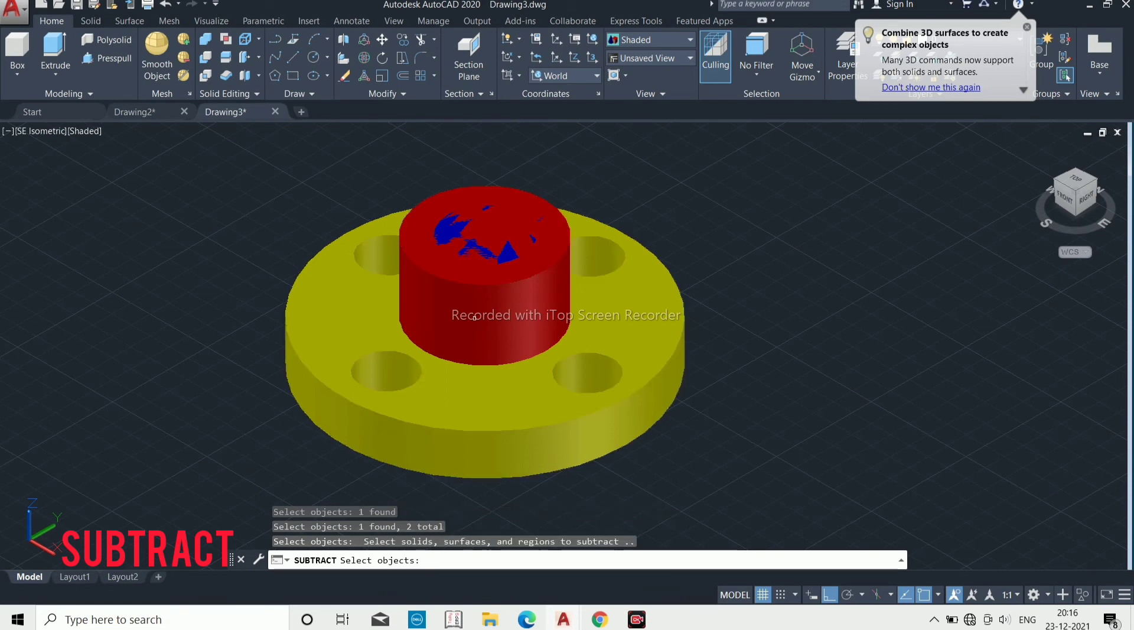
click(503, 235)
key(Escape)
key(Escape)
key(Escape)
key(Escape)
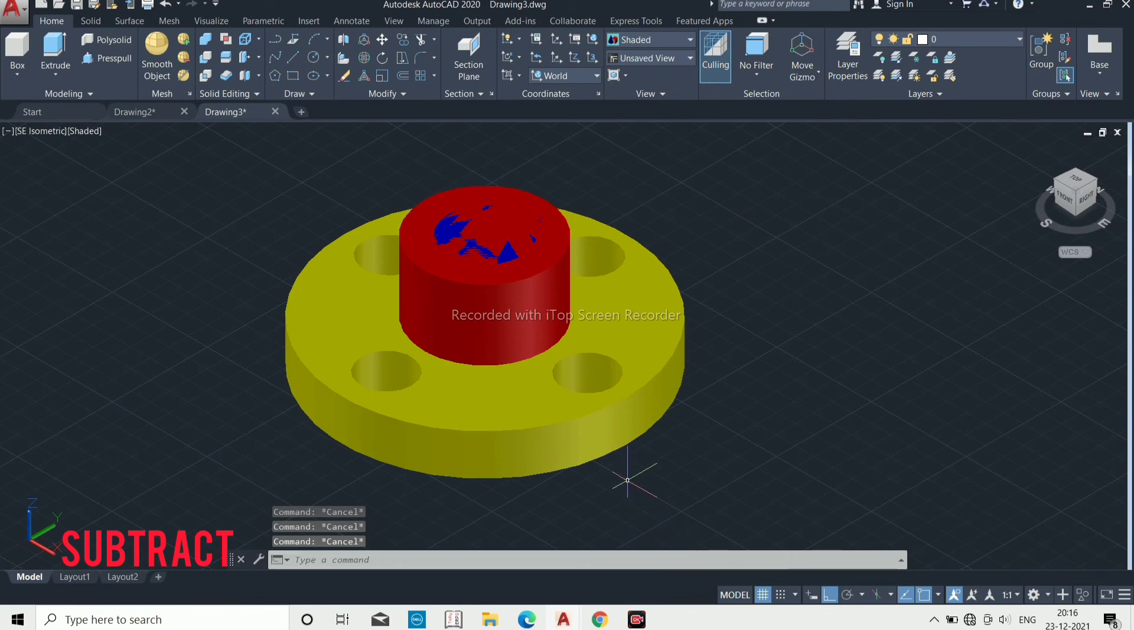
Step: Subtract the blue keyed bore solid from both the yellow flange disc and the red hub
key(Return)
click(561, 449)
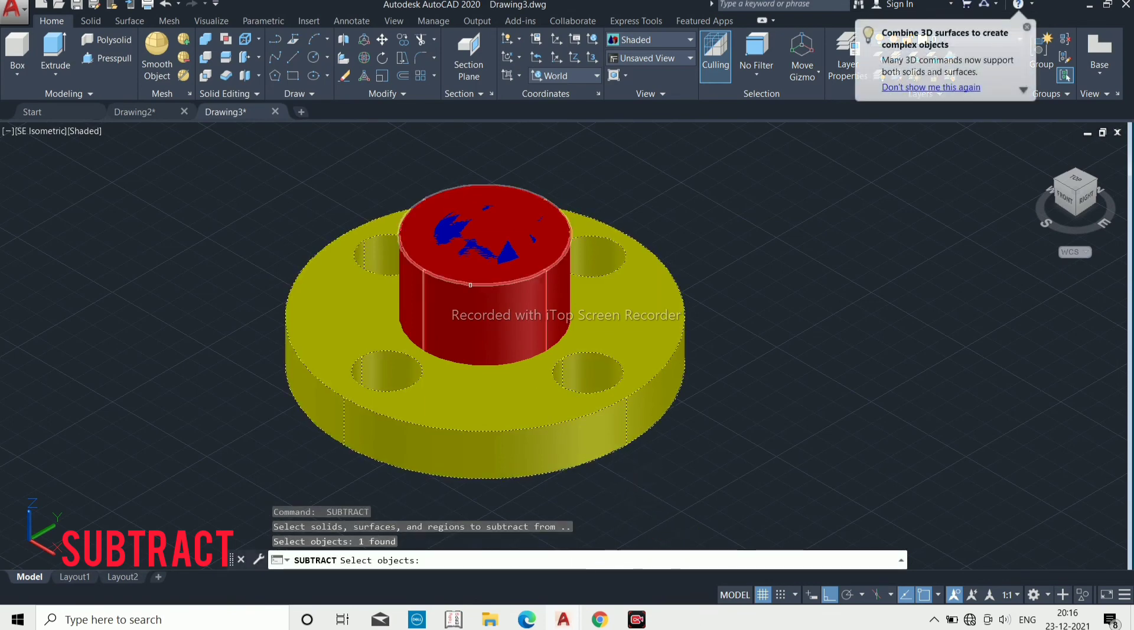
click(484, 305)
key(Return)
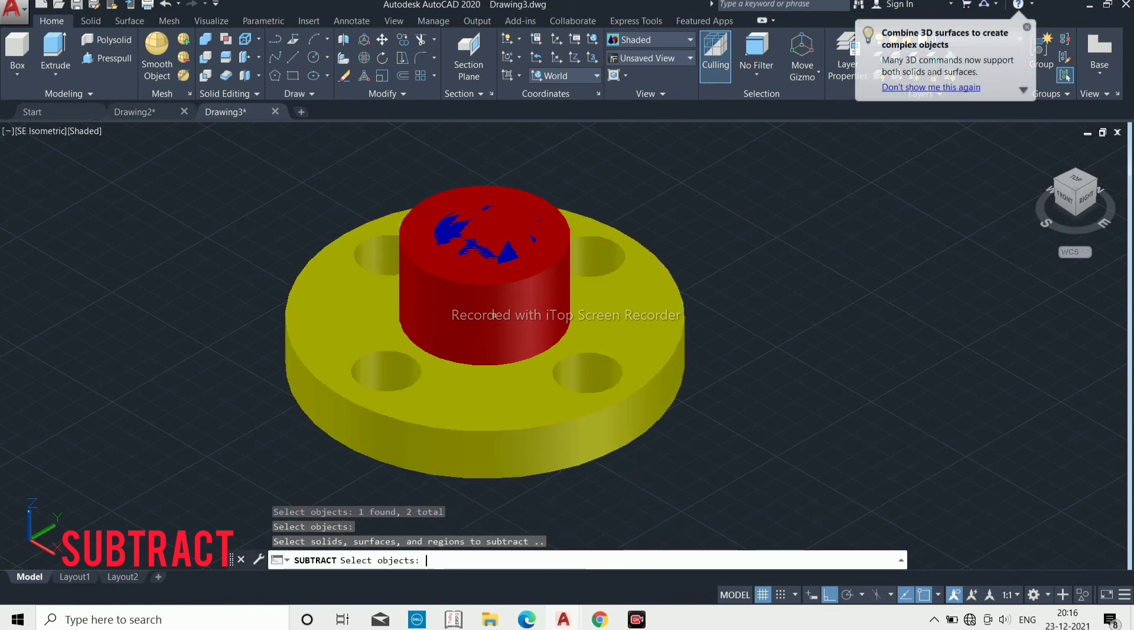
click(490, 229)
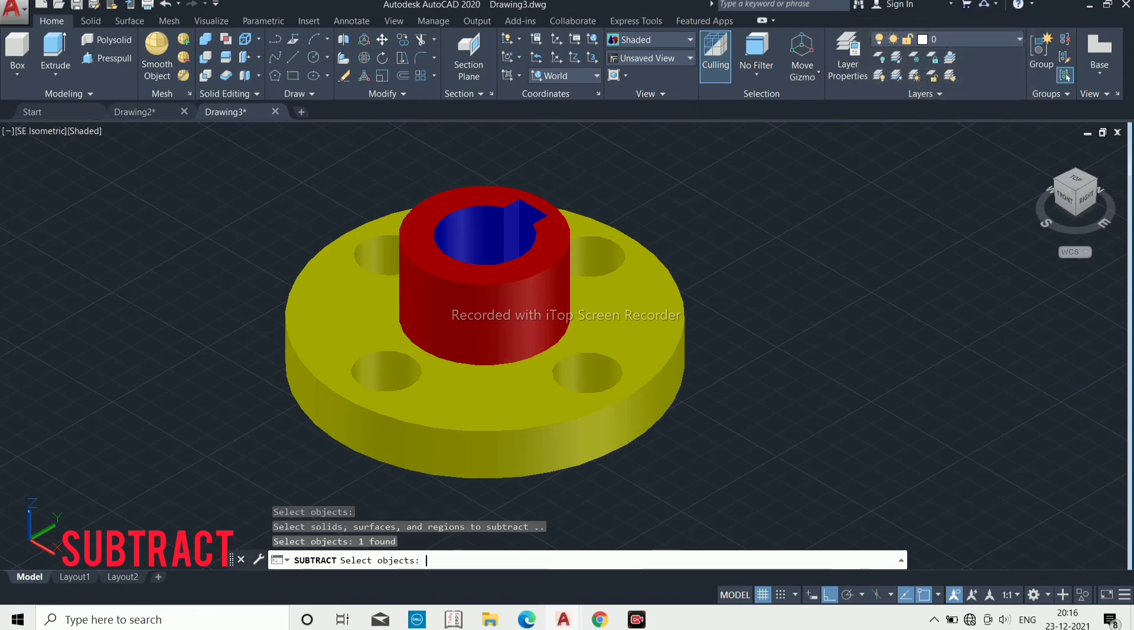
key(Return)
scroll(520, 315, down, 2)
key(Escape)
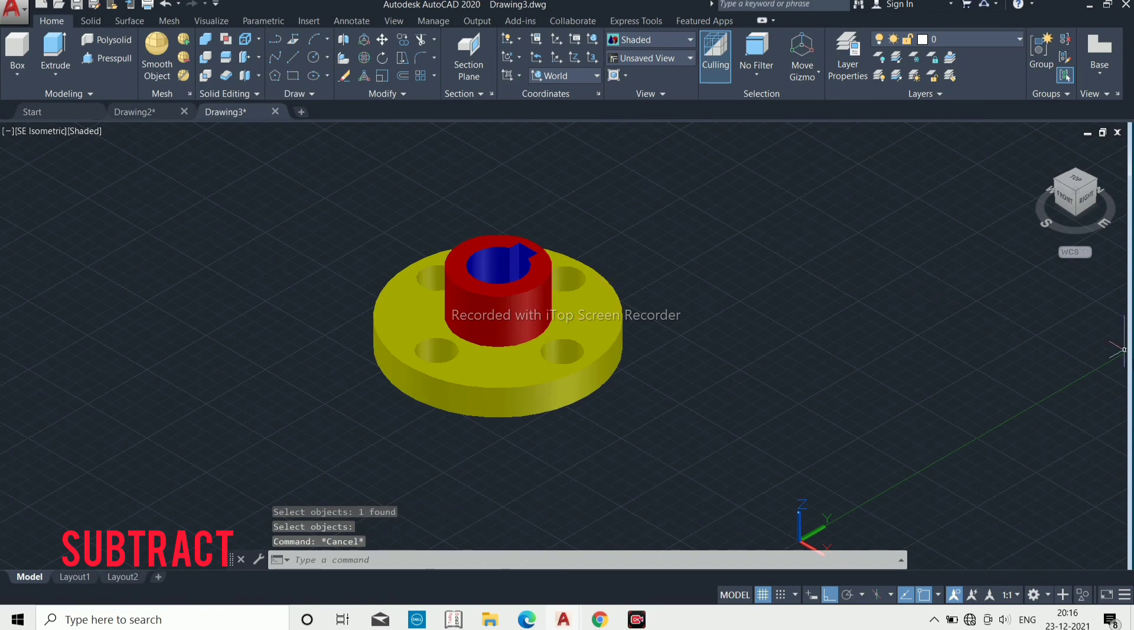
key(Escape)
key(Escape)
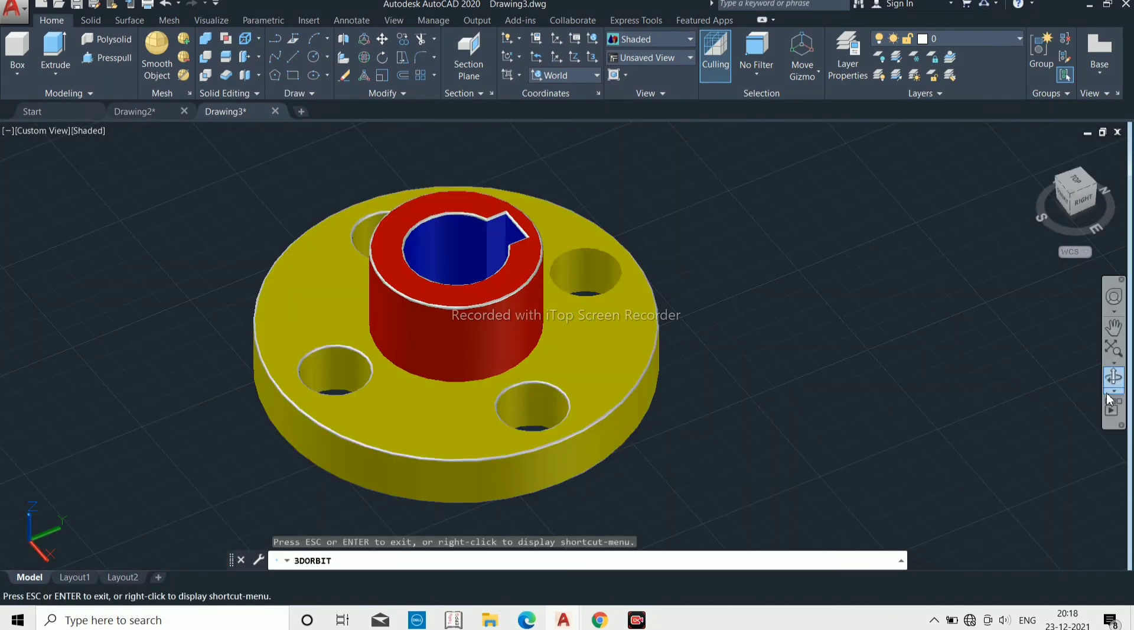
Step: Spin the flange with Continuous Orbit to inspect its underside, bolt holes and keyed through-bore
click(1115, 390)
click(1039, 432)
drag(832, 432, 792, 481)
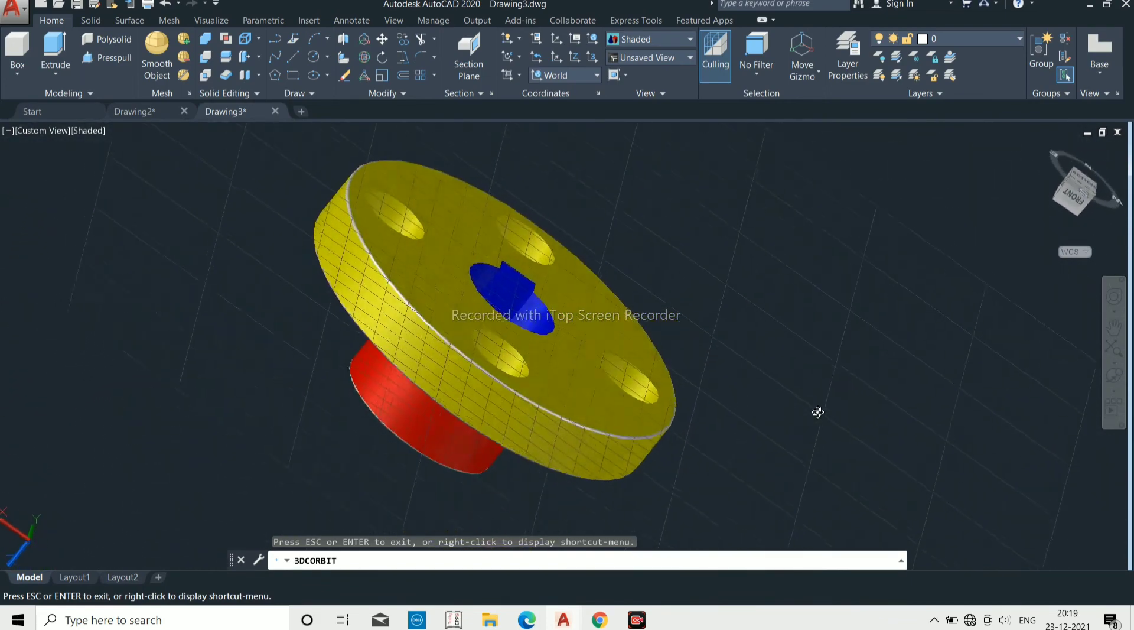
drag(807, 416, 696, 575)
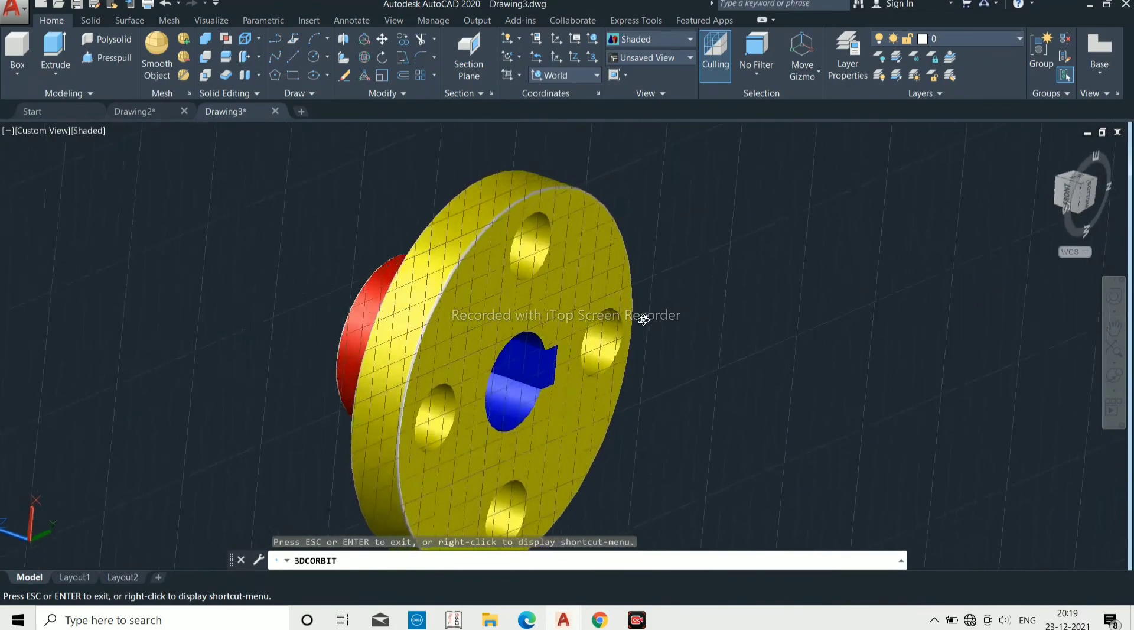